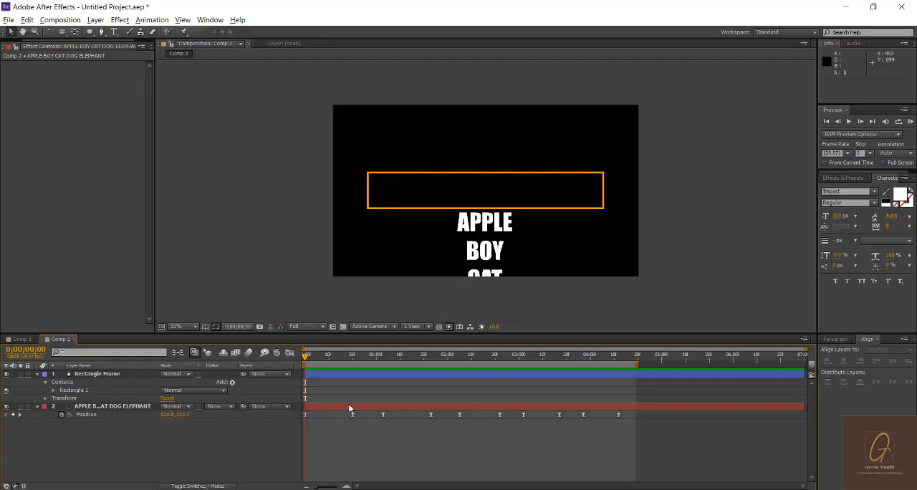
Step: Select the APPLE BOY CAT DOG ELEPHANT text layer and preview its scrolling animation from the start
{"action": "mouse_move", "coordinate": [303, 355]}
{"action": "left_mouse_down"}
{"action": "mouse_move", "coordinate": [350, 361]}
{"action": "mouse_move", "coordinate": [306, 362]}
{"action": "left_mouse_up"}
{"action": "left_click", "coordinate": [123, 405]}
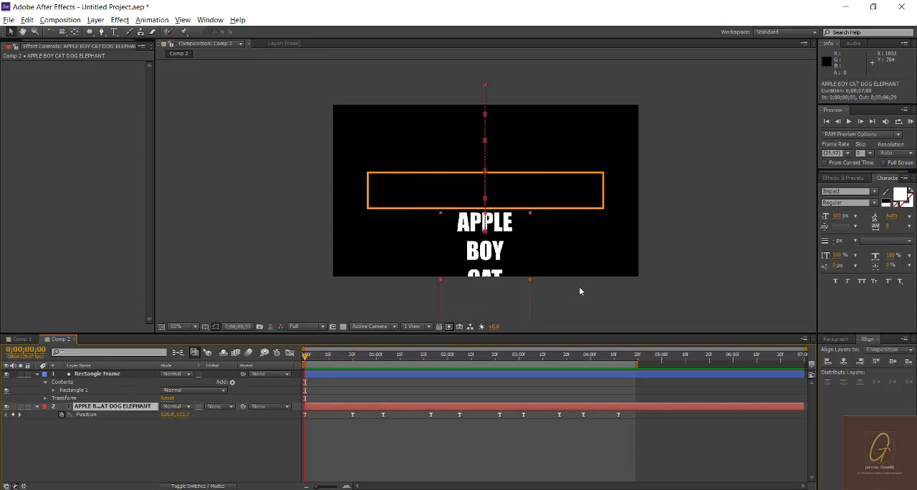
{"action": "key", "text": "space"}
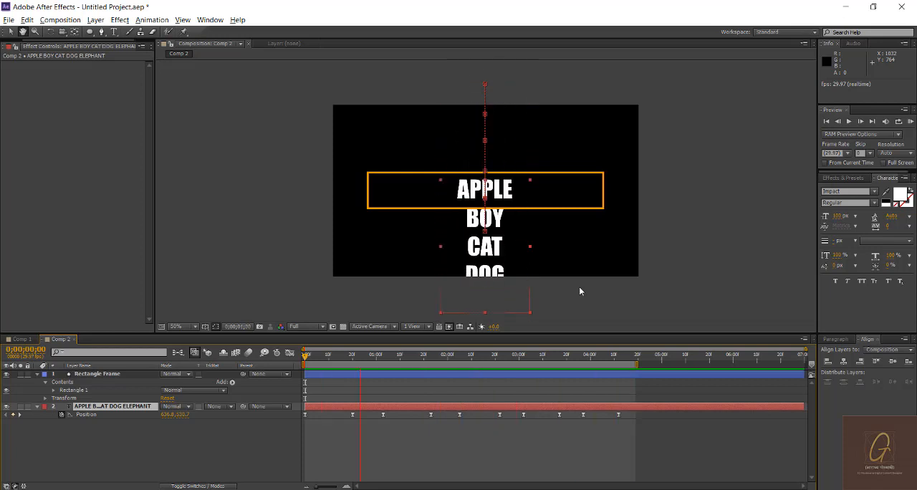
{"action": "left_click", "coordinate": [96, 373]}
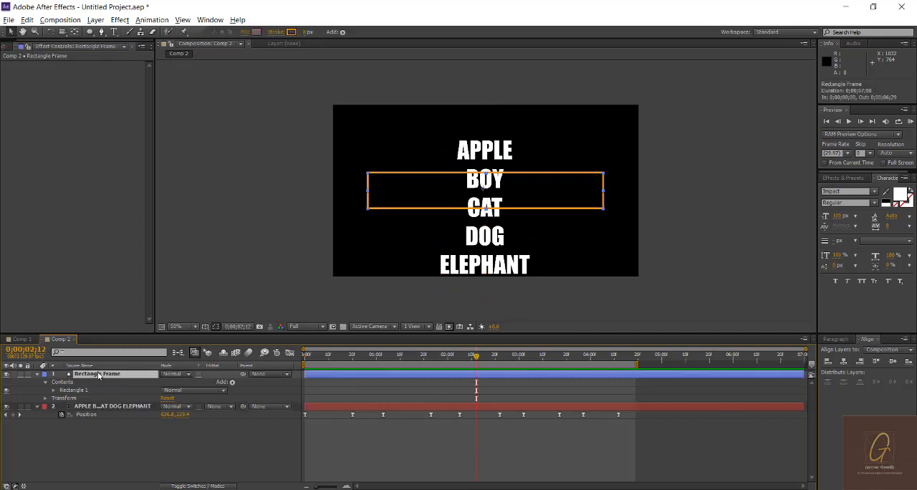
{"action": "left_click", "coordinate": [90, 32]}
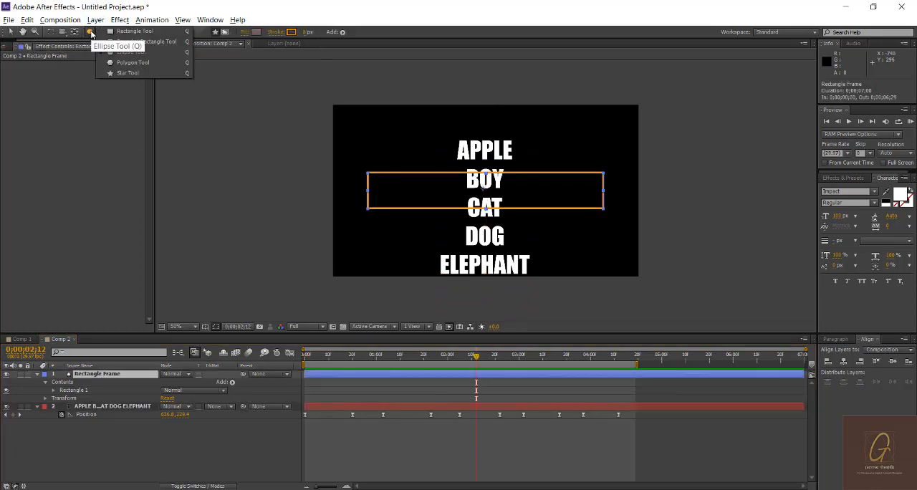
{"action": "left_click", "coordinate": [138, 32]}
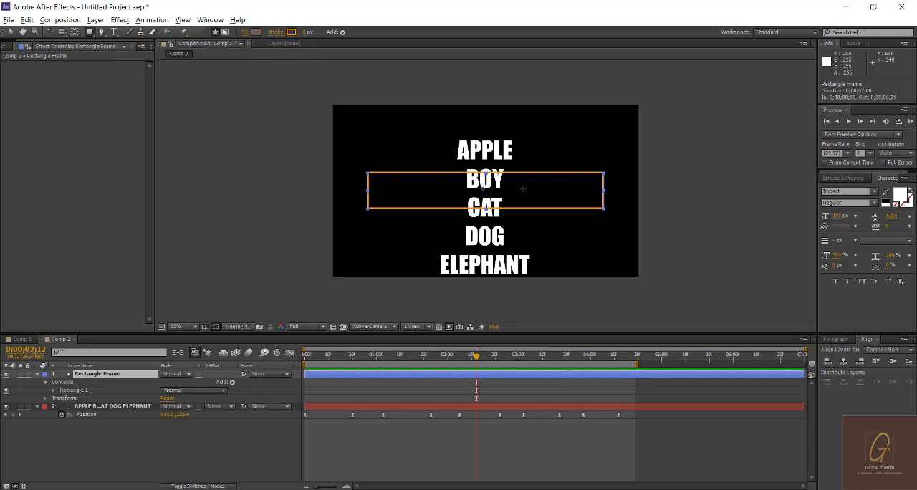
{"action": "key", "text": "v"}
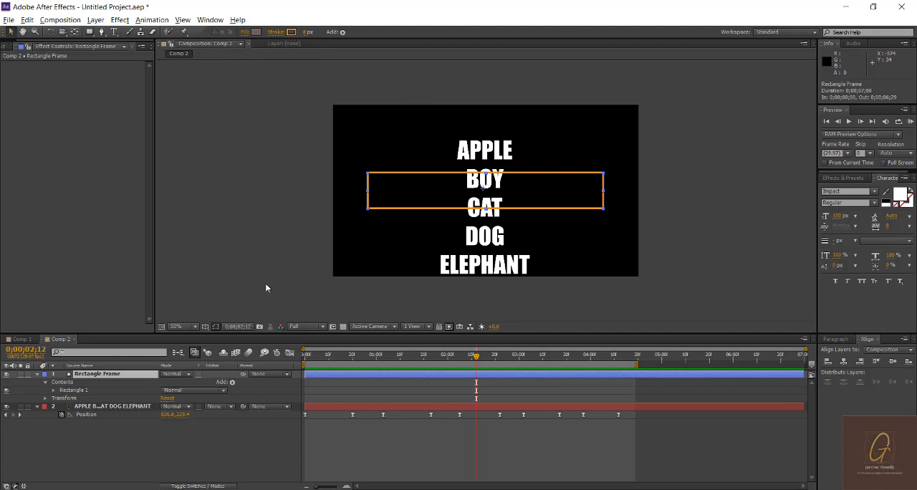
Step: Deselect all layers and review how the words pass through the rectangle frame, stopping at 0;00;01;26
{"action": "left_click", "coordinate": [459, 445]}
{"action": "key", "text": "space"}
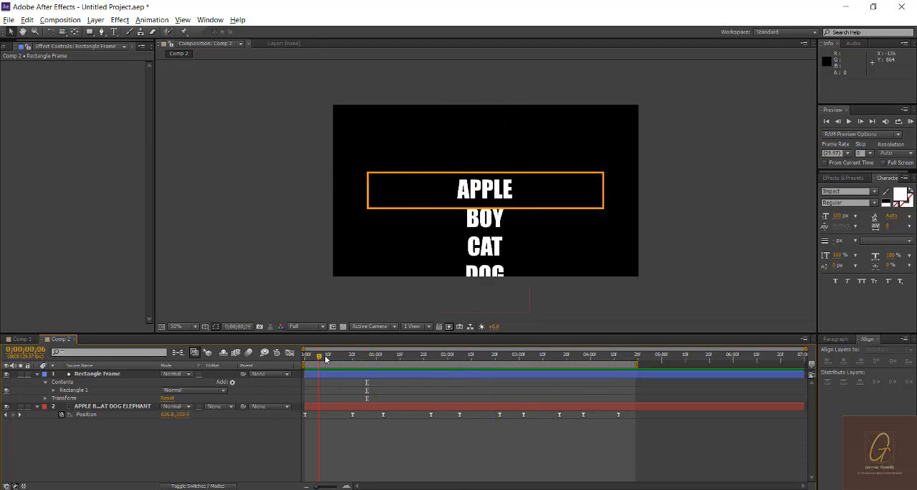
{"action": "left_click_drag", "start_coordinate": [324, 355], "coordinate": [439, 364]}
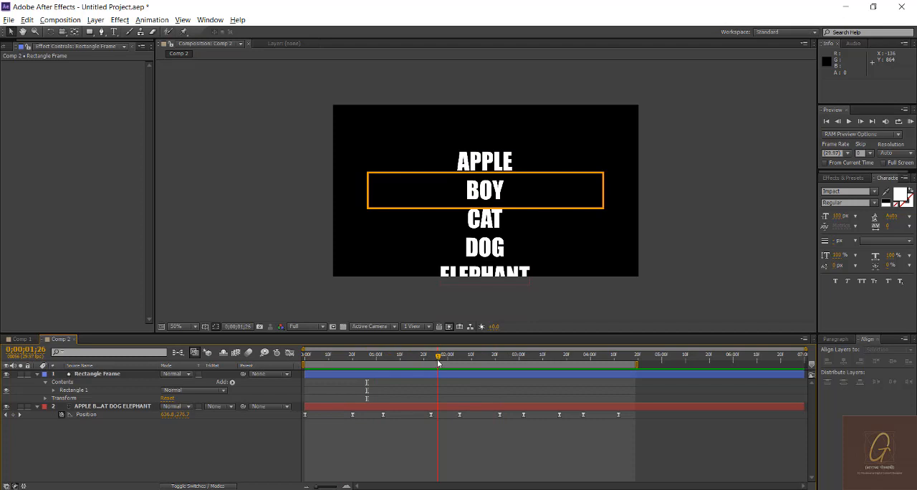
Step: Add a new adjustment layer and place it between the Rectangle Frame layer and the text layer
{"action": "right_click", "coordinate": [120, 463]}
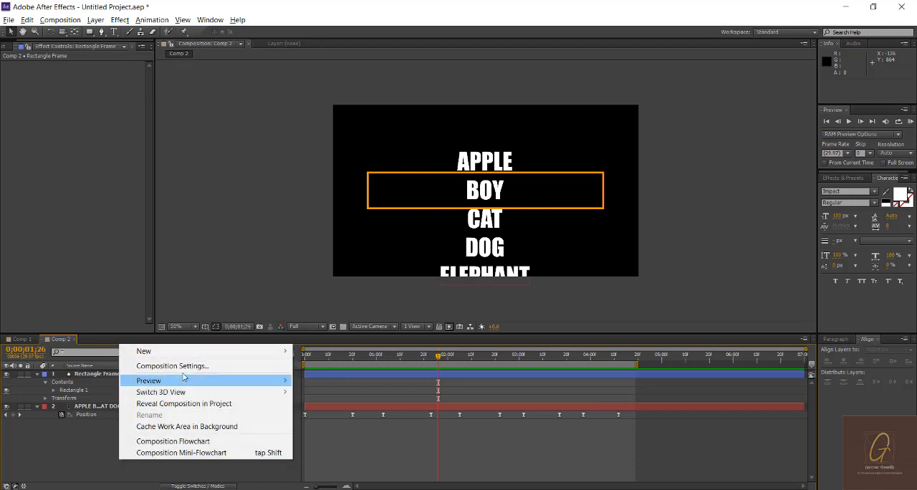
{"action": "mouse_move", "coordinate": [193, 355]}
{"action": "left_click", "coordinate": [355, 435]}
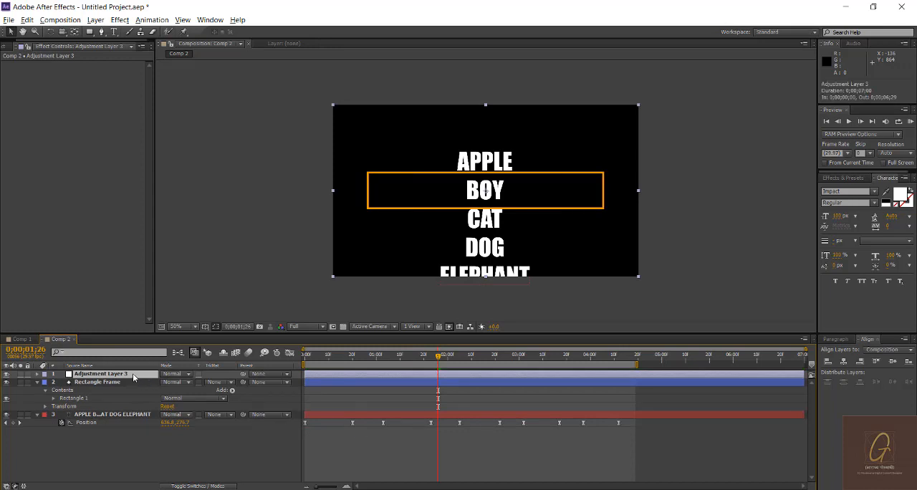
{"action": "left_click_drag", "start_coordinate": [132, 373], "coordinate": [133, 404]}
{"action": "left_click", "coordinate": [119, 414]}
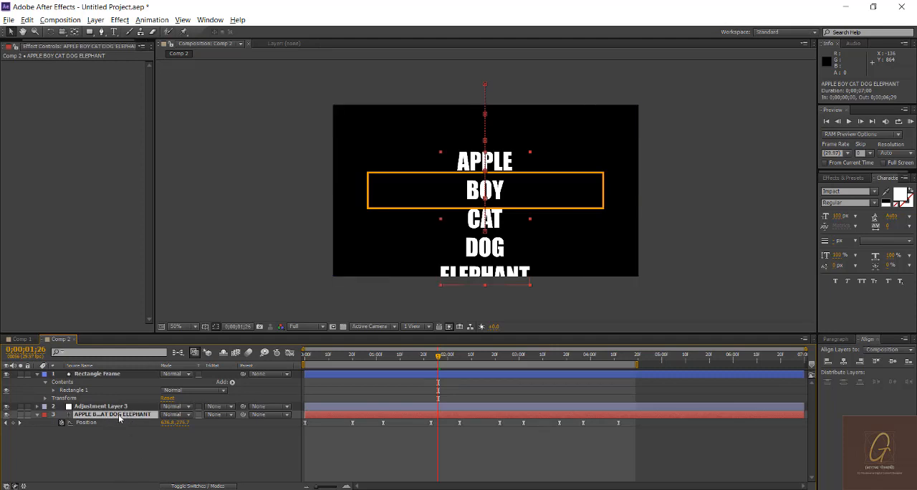
{"action": "left_click", "coordinate": [121, 407]}
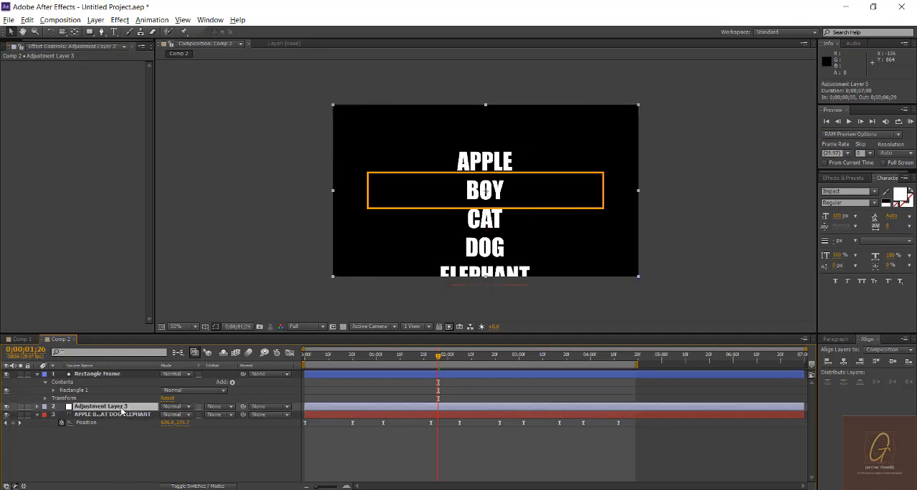
Step: Search the effects for "magni" and apply the Distort effect Magnify to the adjustment layer
{"action": "left_click", "coordinate": [844, 178]}
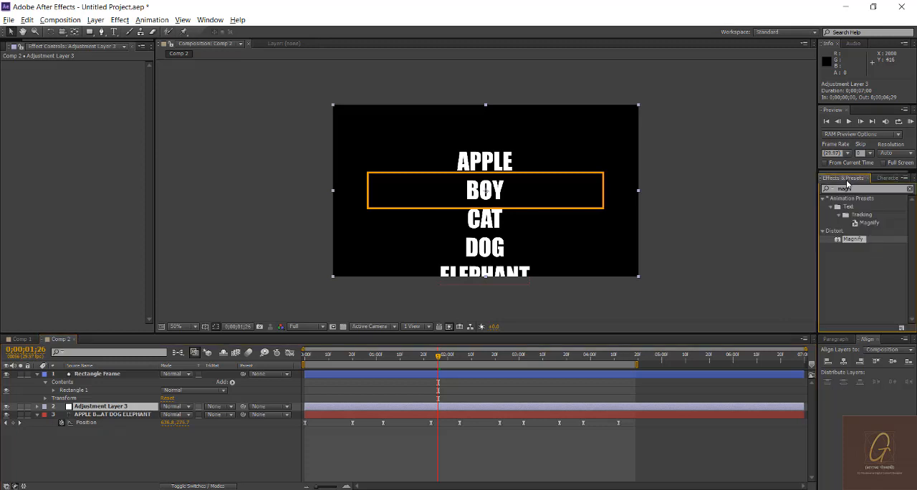
{"action": "left_click", "coordinate": [909, 189]}
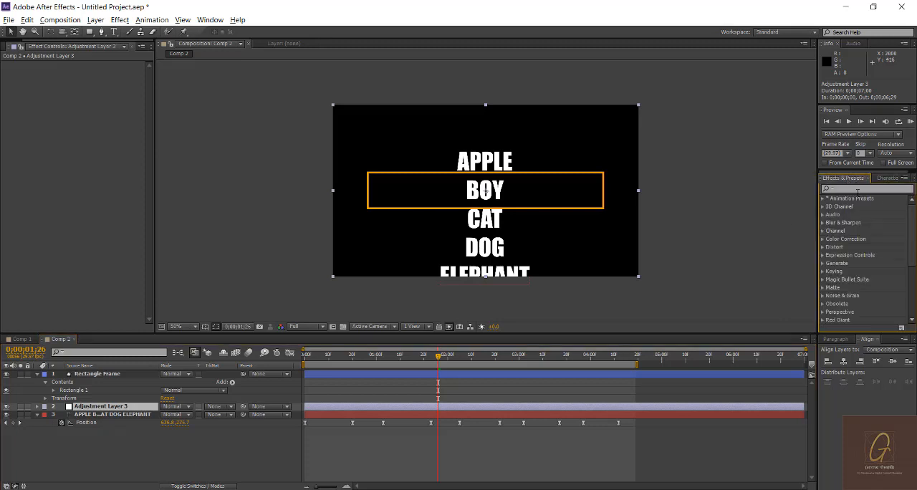
{"action": "key", "text": "g"}
{"action": "left_click", "coordinate": [861, 189]}
{"action": "type", "text": "magni"}
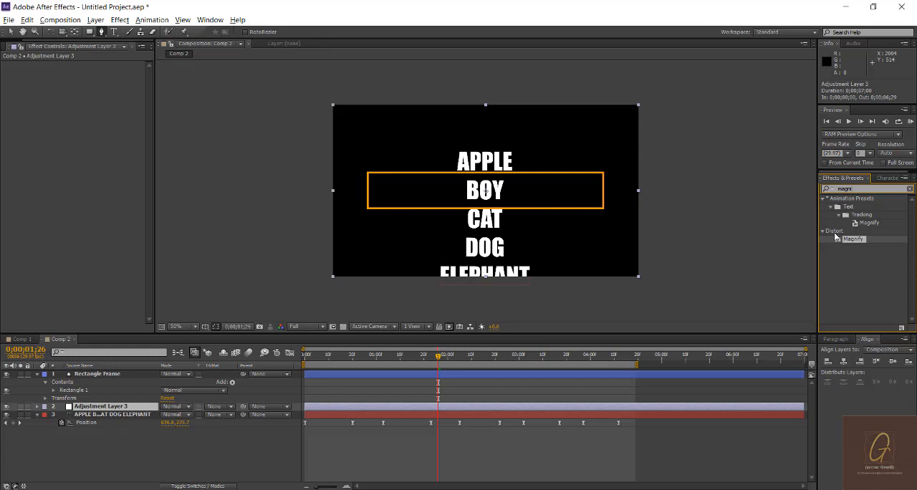
{"action": "left_click_drag", "start_coordinate": [851, 240], "coordinate": [103, 407]}
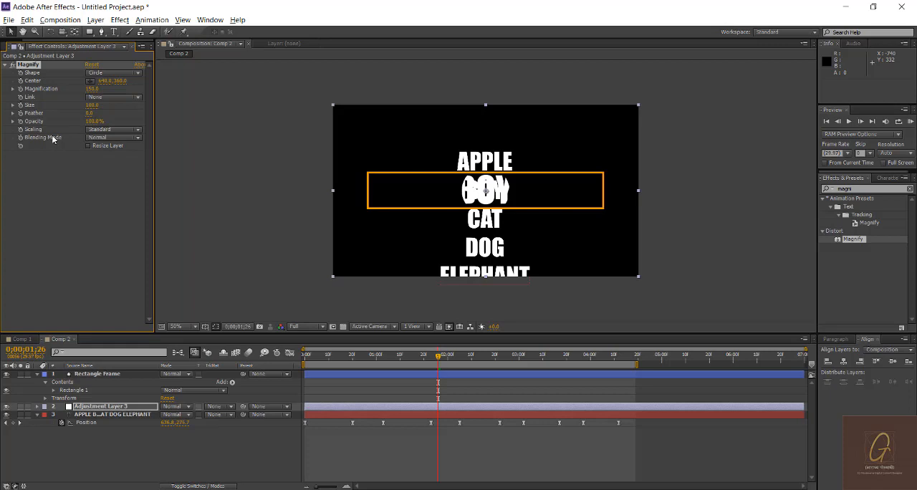
Step: Set the Magnify effect's blending mode to None and its shape to Square
{"action": "left_click", "coordinate": [96, 137]}
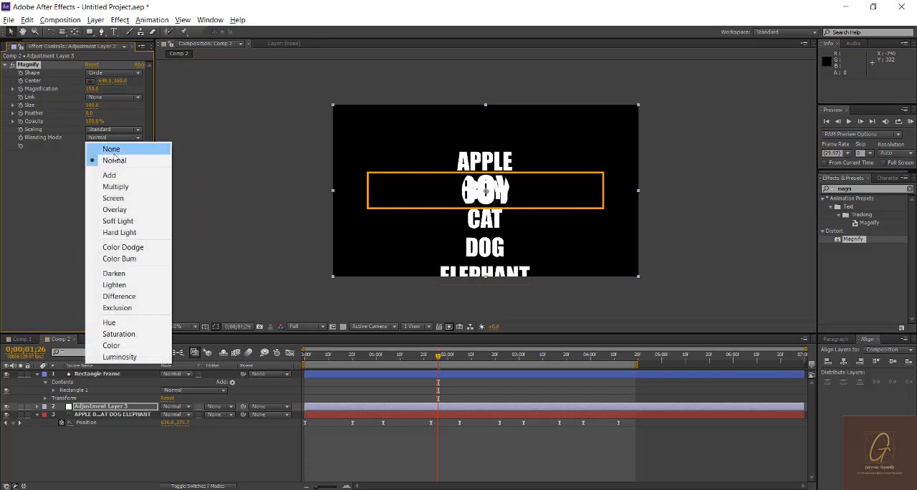
{"action": "left_click", "coordinate": [115, 151]}
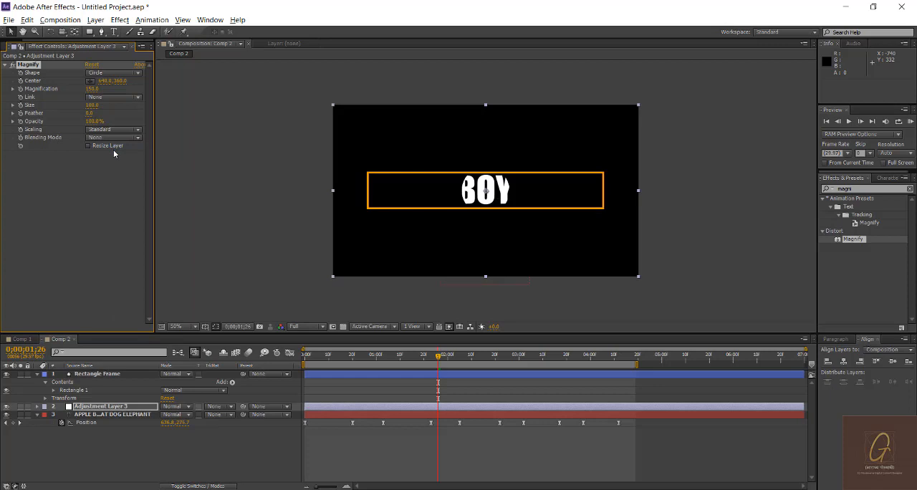
{"action": "left_click", "coordinate": [98, 73]}
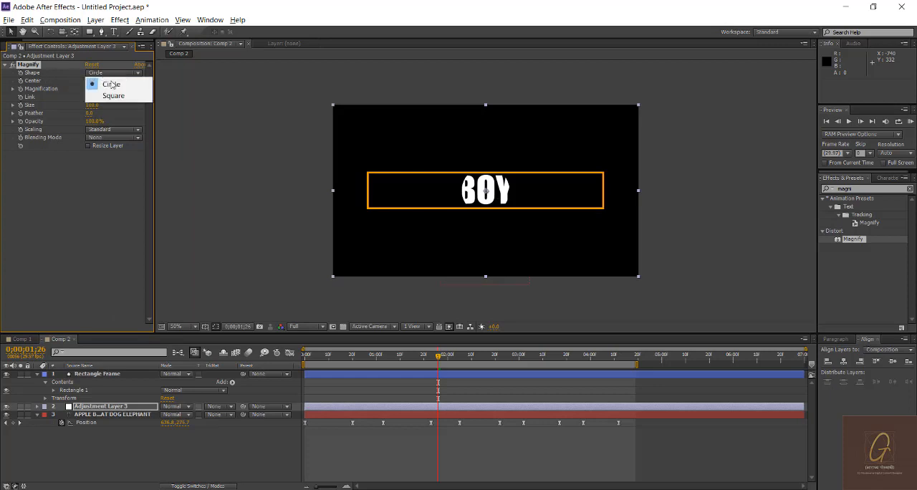
{"action": "left_click", "coordinate": [121, 95]}
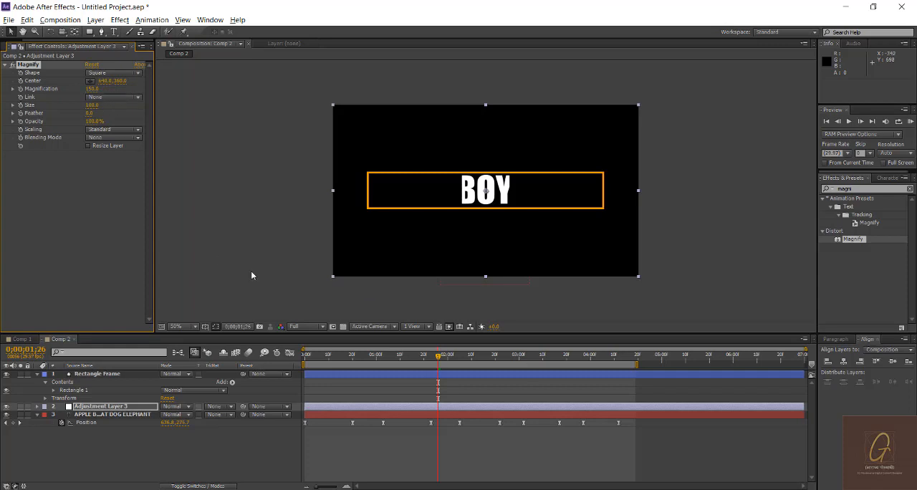
Step: Increase the Magnify size to 295 so it covers the full width of APPLE and ELEPHANT at their keyframes
{"action": "mouse_move", "coordinate": [343, 361]}
{"action": "left_mouse_down"}
{"action": "mouse_move", "coordinate": [369, 360]}
{"action": "mouse_move", "coordinate": [353, 361]}
{"action": "left_mouse_up"}
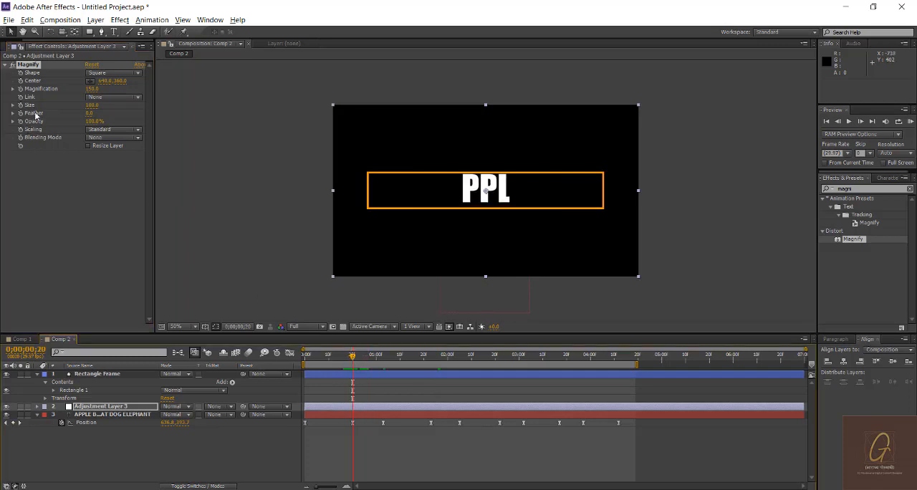
{"action": "left_click_drag", "start_coordinate": [92, 106], "coordinate": [133, 107]}
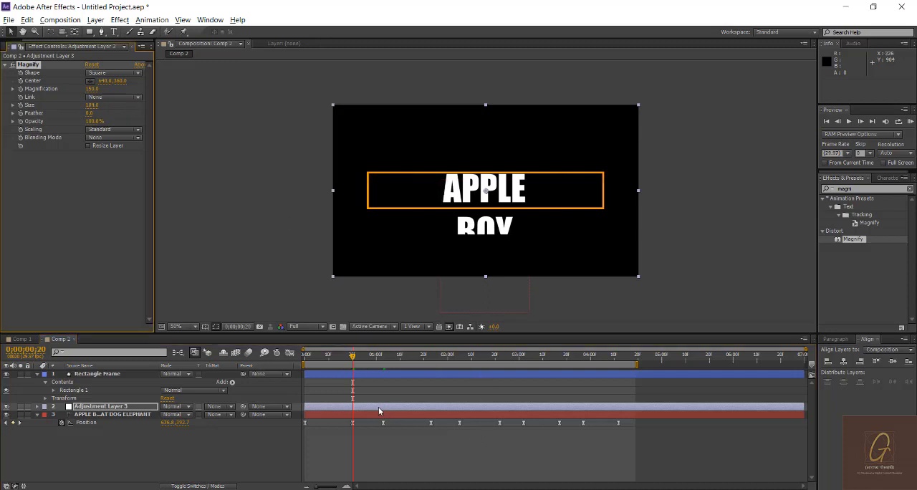
{"action": "left_click_drag", "start_coordinate": [352, 360], "coordinate": [618, 376]}
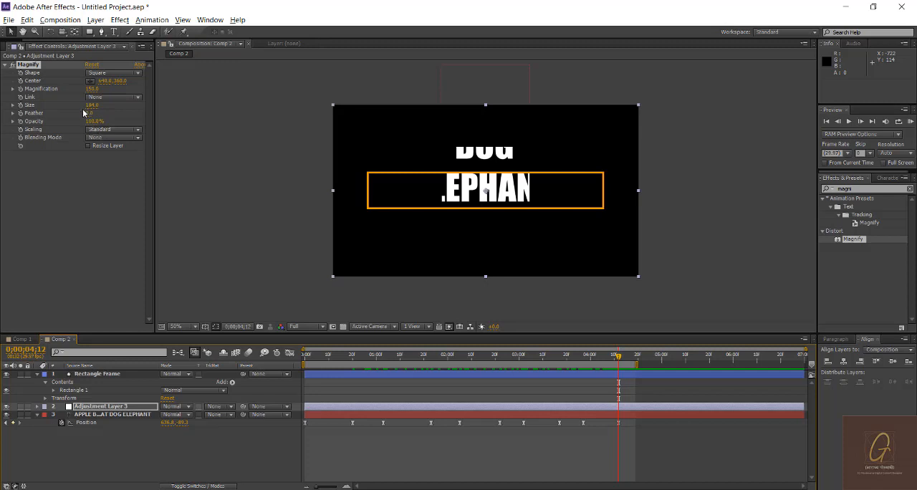
{"action": "left_click_drag", "start_coordinate": [90, 106], "coordinate": [143, 105]}
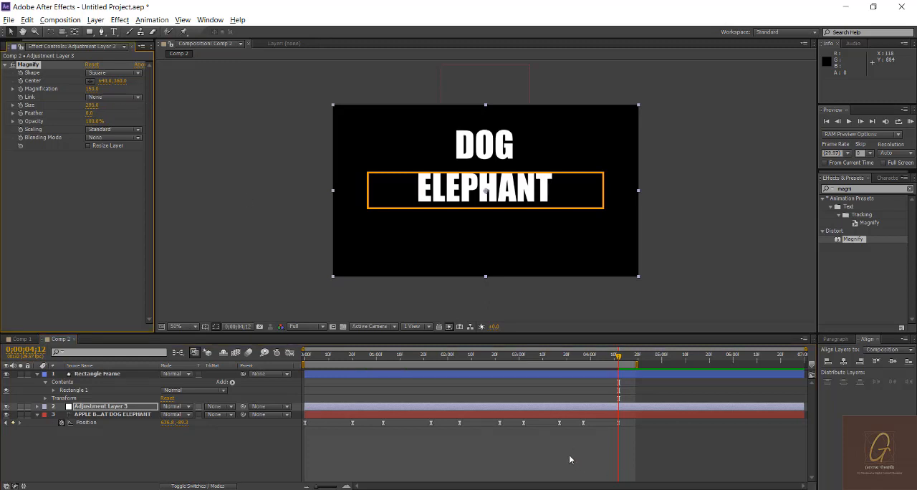
{"action": "left_click", "coordinate": [692, 163]}
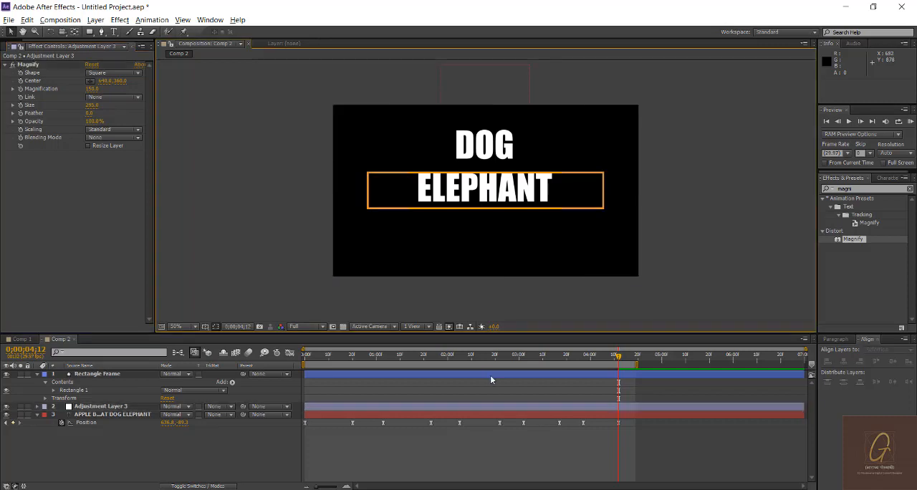
Step: At the 0;00;04;12 keyframe, lower the text layer to position 636.8, -83.3 to centre ELEPHANT in the frame
{"action": "left_click", "coordinate": [544, 358]}
{"action": "left_click_drag", "start_coordinate": [555, 361], "coordinate": [619, 365]}
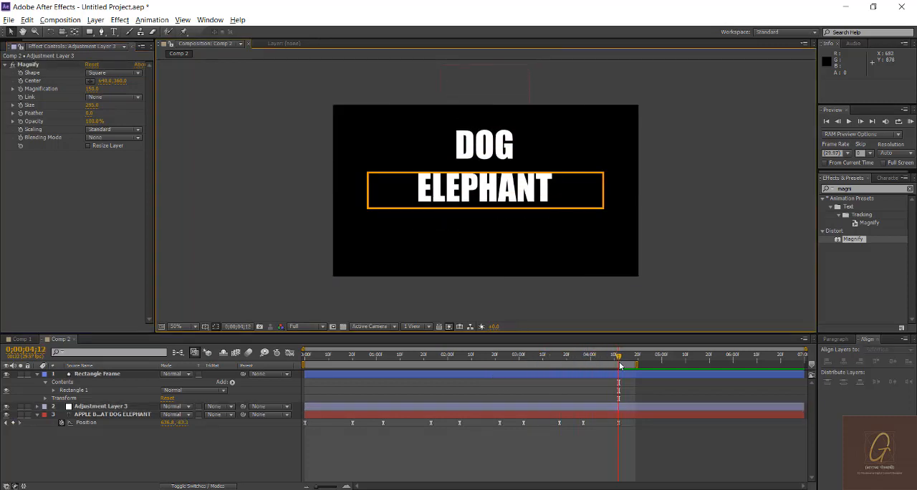
{"action": "left_click", "coordinate": [514, 195]}
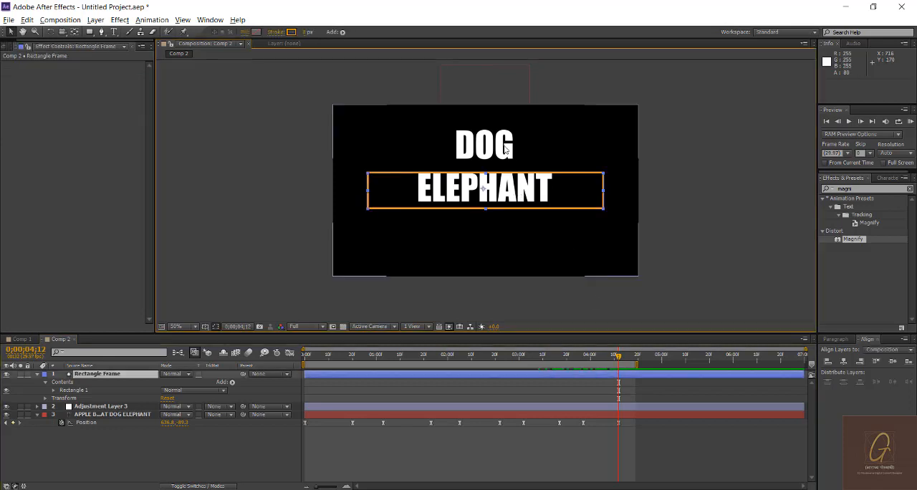
{"action": "left_click", "coordinate": [346, 404]}
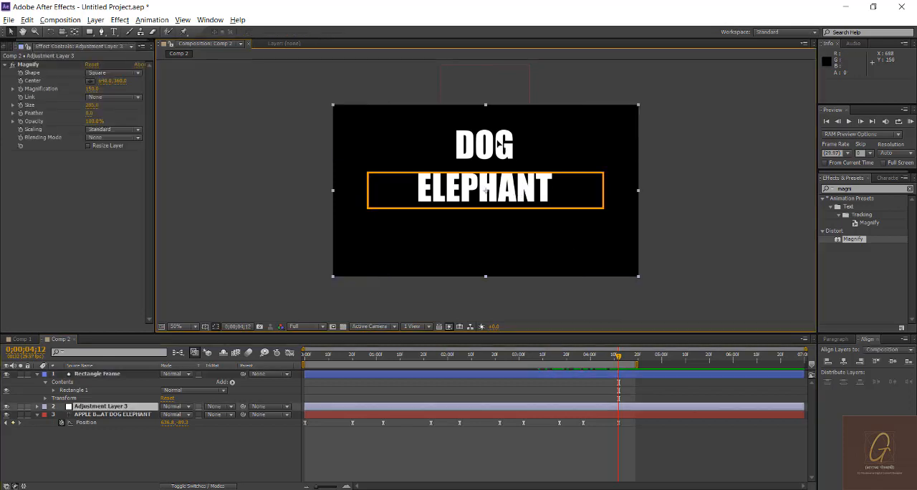
{"action": "left_click", "coordinate": [89, 415]}
{"action": "key", "text": "Down"}
{"action": "key", "text": "Down"}
{"action": "key", "text": "Down"}
{"action": "key", "text": "Down"}
{"action": "key", "text": "Down"}
{"action": "key", "text": "Down"}
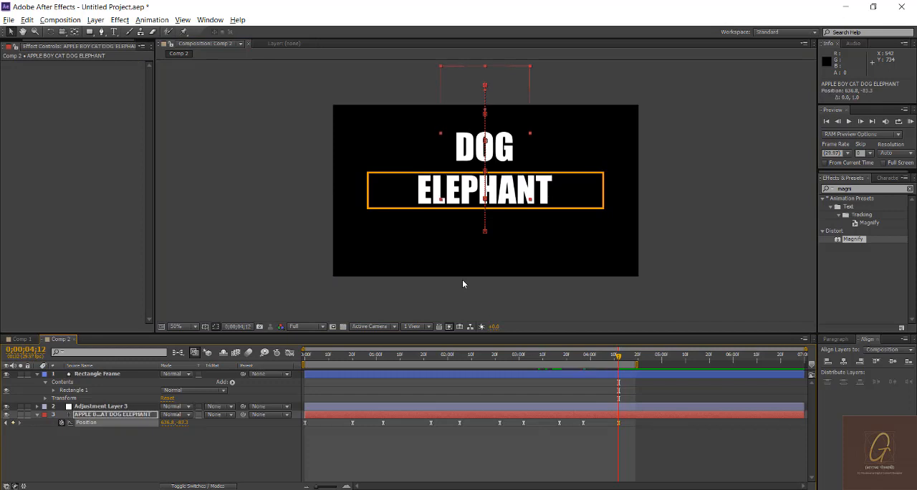
{"action": "left_click", "coordinate": [694, 459]}
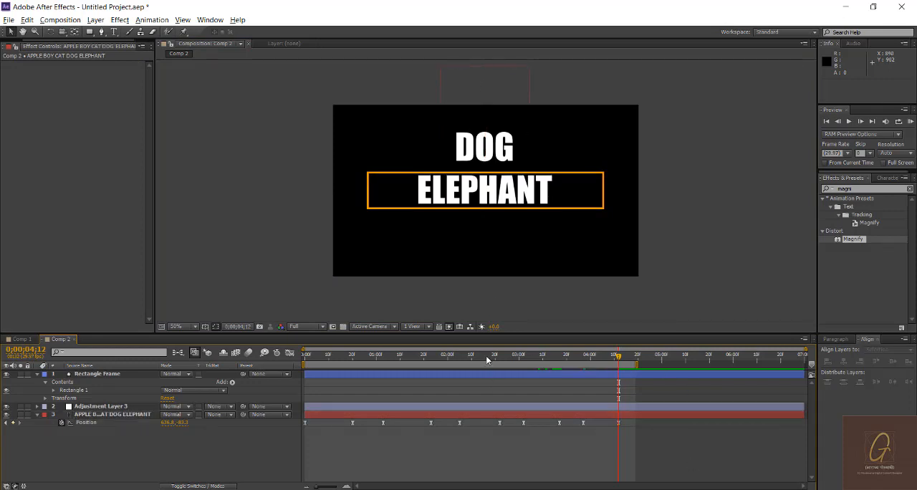
Step: At 0;00;02;22, make the rectangle frame slightly taller and nudge it up around CAT, and check the alignment of the earlier words
{"action": "left_click_drag", "start_coordinate": [487, 360], "coordinate": [502, 358]}
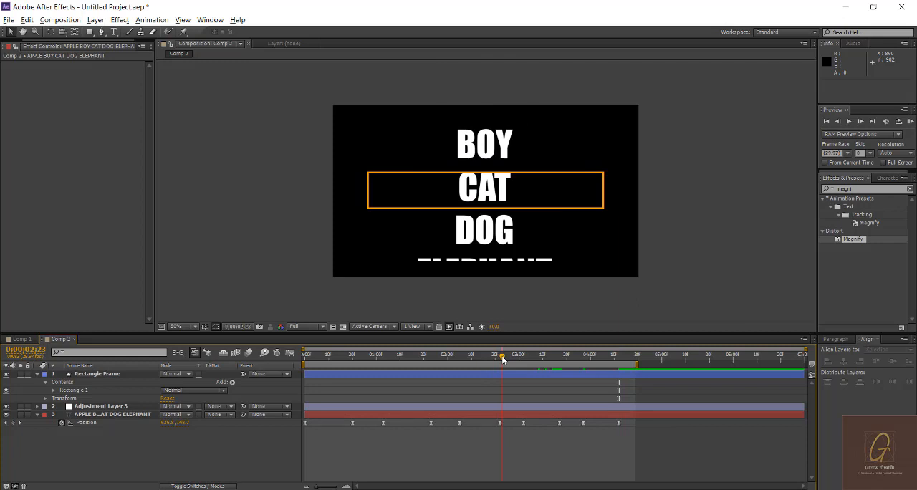
{"action": "mouse_move", "coordinate": [502, 358]}
{"action": "left_mouse_down"}
{"action": "mouse_move", "coordinate": [489, 359]}
{"action": "mouse_move", "coordinate": [499, 358]}
{"action": "left_mouse_up"}
{"action": "left_click", "coordinate": [344, 406]}
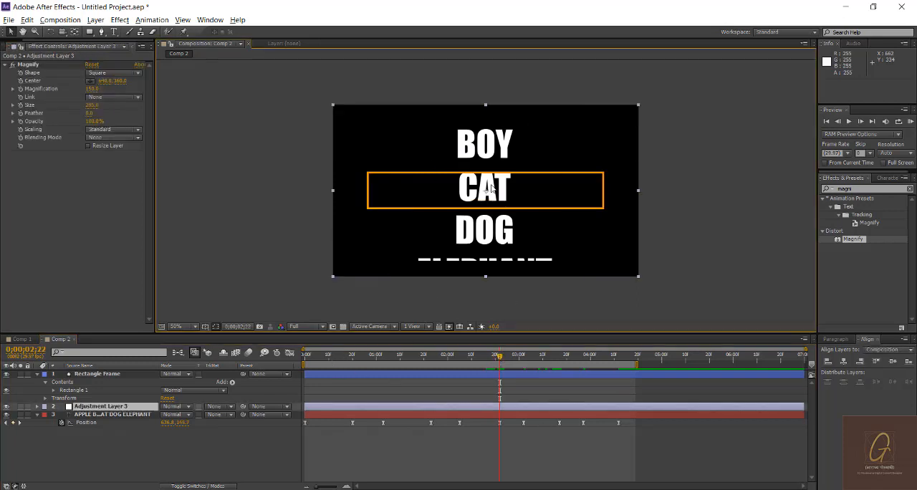
{"action": "left_click", "coordinate": [698, 196]}
{"action": "left_click", "coordinate": [604, 184]}
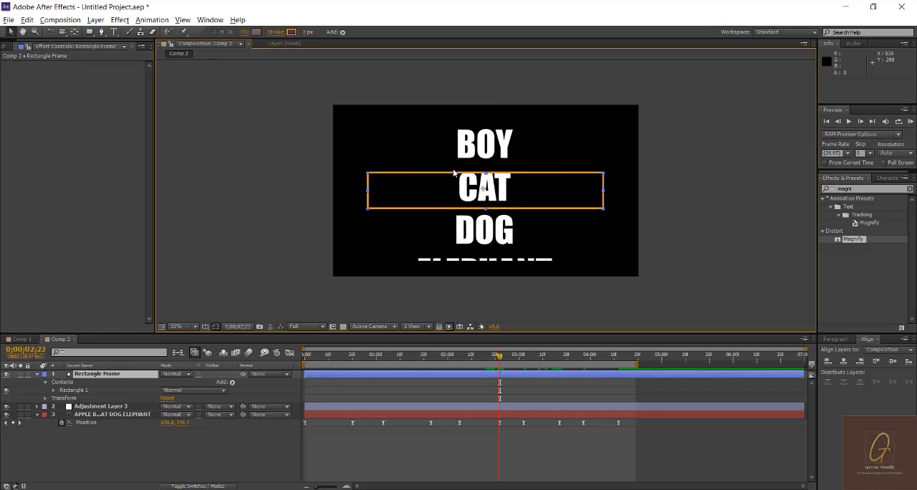
{"action": "left_click_drag", "start_coordinate": [487, 176], "coordinate": [487, 172]}
{"action": "key", "text": "Up"}
{"action": "key", "text": "Up"}
{"action": "key", "text": "Up"}
{"action": "key", "text": "Up"}
{"action": "key", "text": "Up"}
{"action": "key", "text": "Up"}
{"action": "key", "text": "Up"}
{"action": "key", "text": "Up"}
{"action": "key", "text": "Up"}
{"action": "key", "text": "Up"}
{"action": "key", "text": "Up"}
{"action": "key", "text": "Up"}
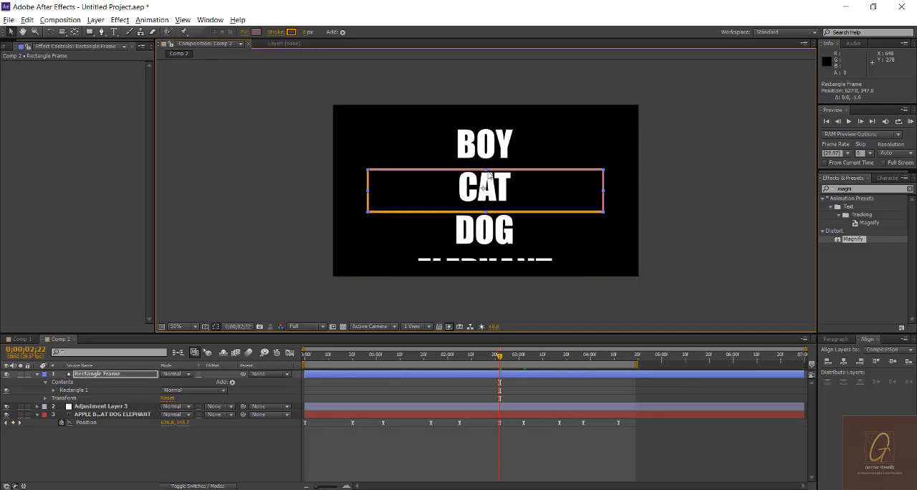
{"action": "left_click", "coordinate": [688, 196]}
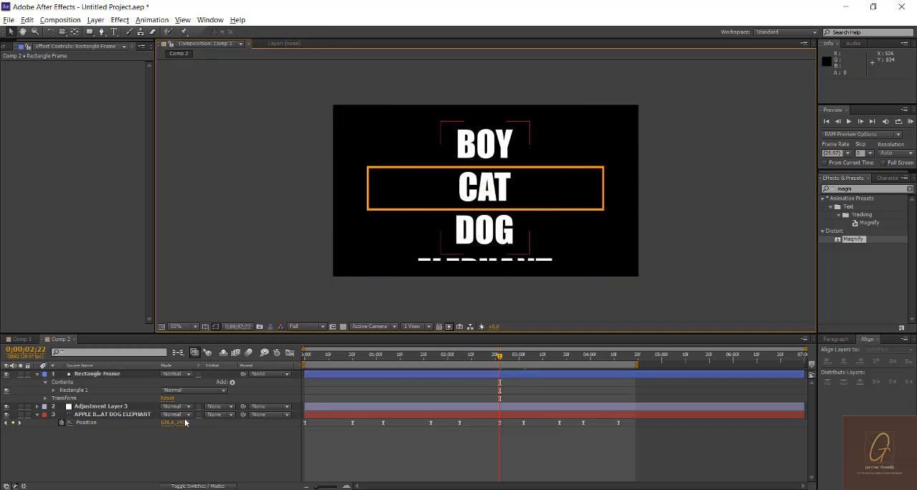
{"action": "left_click", "coordinate": [315, 359]}
{"action": "left_click_drag", "start_coordinate": [332, 360], "coordinate": [446, 369]}
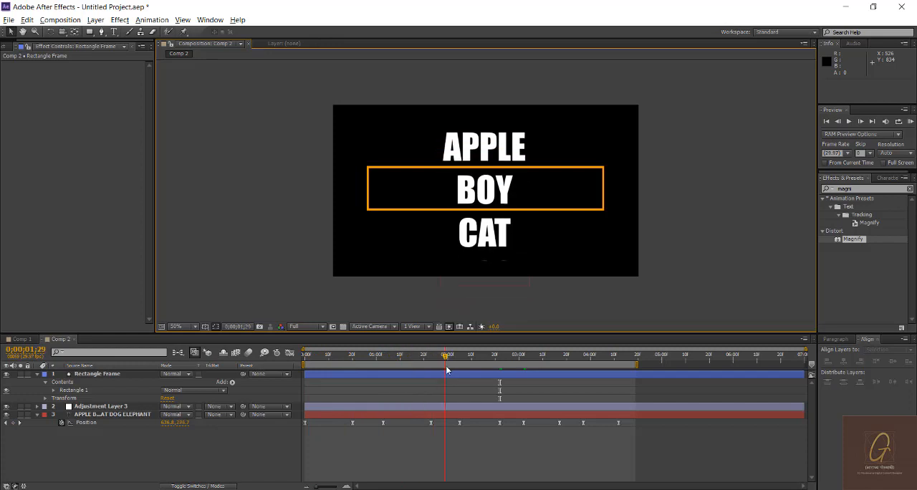
Step: At the 0;00;01;23 keyframe, raise the text layer to position 636.8, 272.7 to centre BOY in the frame, and check CAT at 0;00;02;22
{"action": "left_click", "coordinate": [485, 247]}
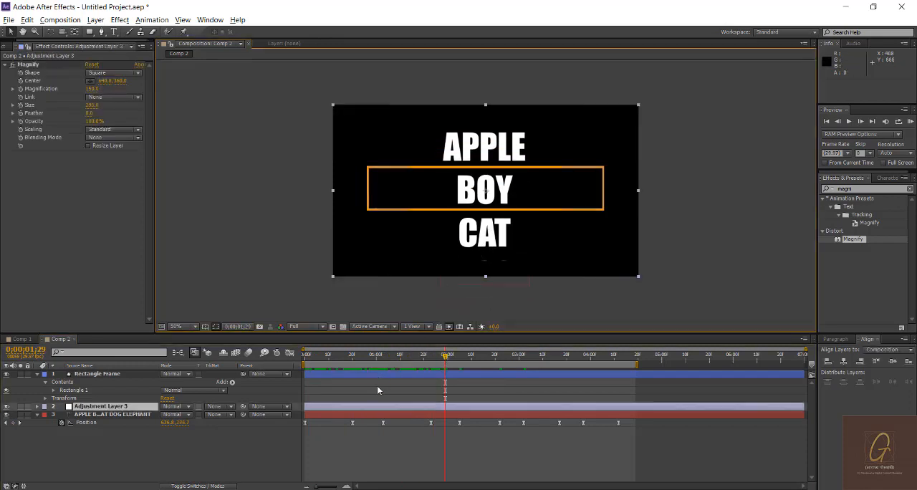
{"action": "left_click", "coordinate": [431, 423]}
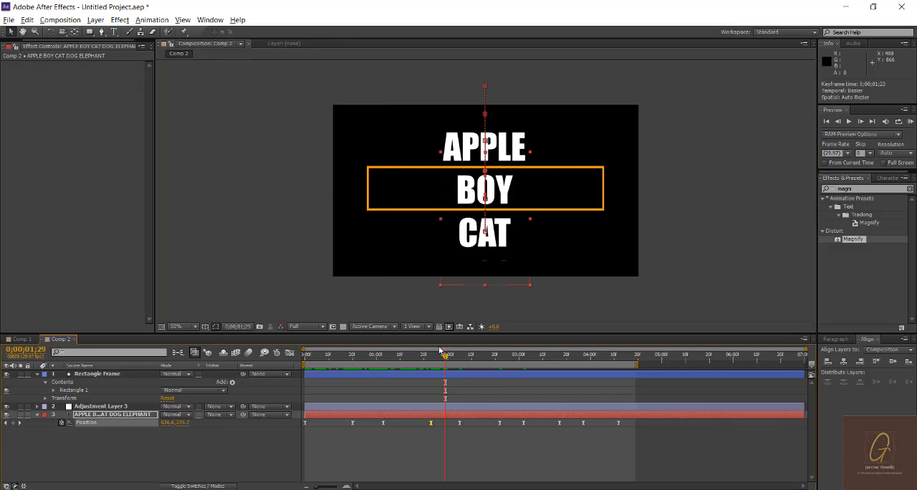
{"action": "left_click_drag", "start_coordinate": [434, 357], "coordinate": [429, 361]}
{"action": "key", "text": "Up"}
{"action": "key", "text": "Up"}
{"action": "key", "text": "Up"}
{"action": "key", "text": "Up"}
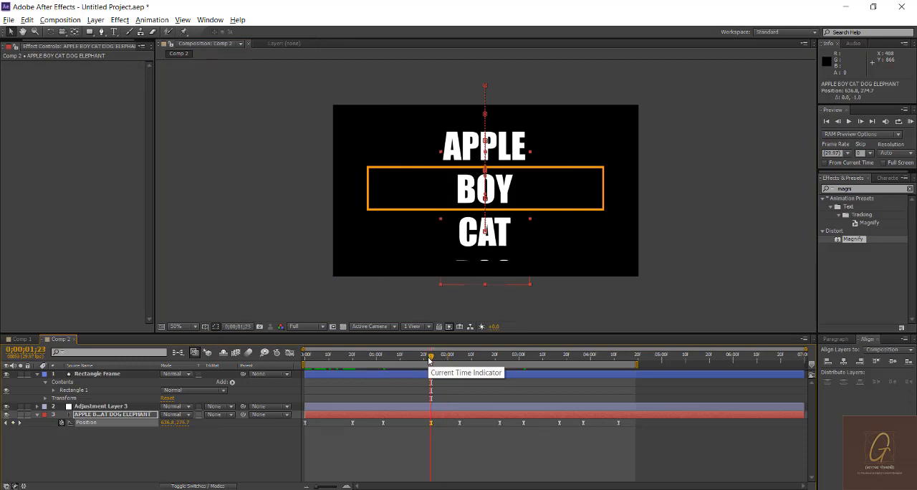
{"action": "left_click_drag", "start_coordinate": [451, 358], "coordinate": [500, 363]}
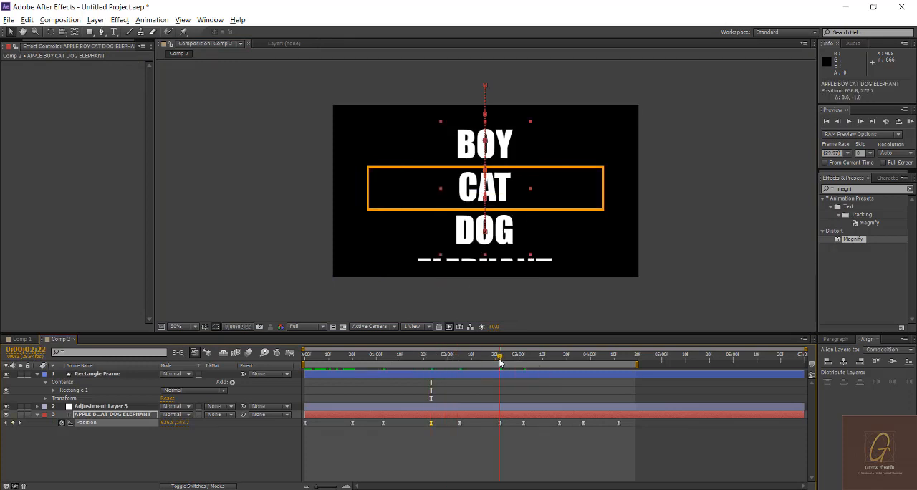
Step: Replace the text layer's position keyframe at 0;00;02;05 with a copy of the 0;00;01;23 keyframe to hold BOY in place
{"action": "left_click", "coordinate": [460, 423]}
{"action": "key", "text": "ctrl+c"}
{"action": "left_click", "coordinate": [436, 358]}
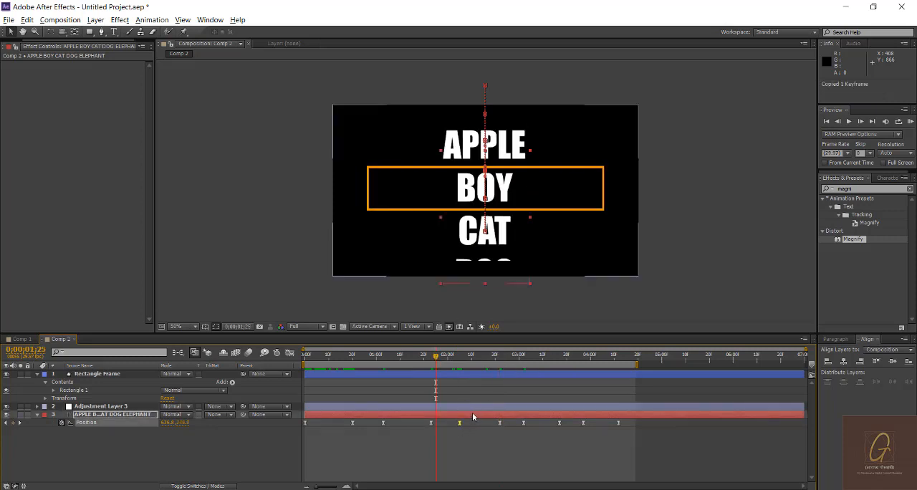
{"action": "left_click", "coordinate": [431, 423]}
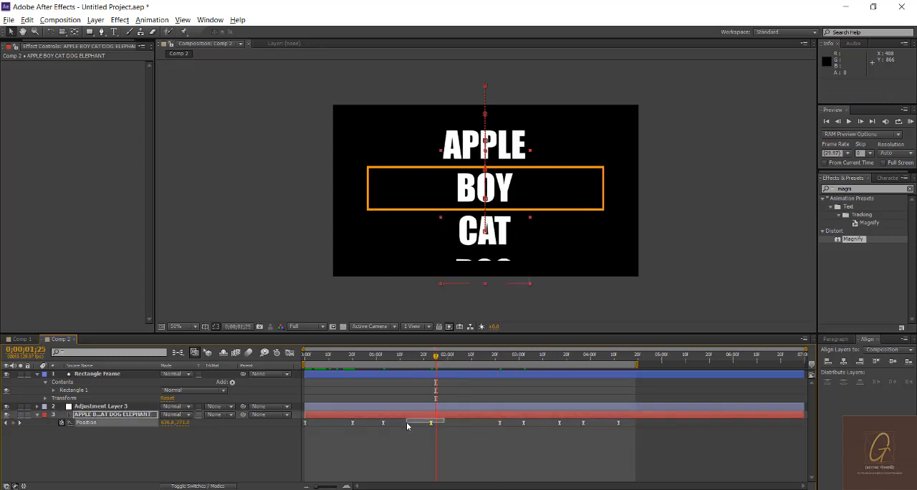
{"action": "key", "text": "ctrl+c"}
{"action": "left_click", "coordinate": [454, 358]}
{"action": "left_click_drag", "start_coordinate": [455, 358], "coordinate": [460, 359]}
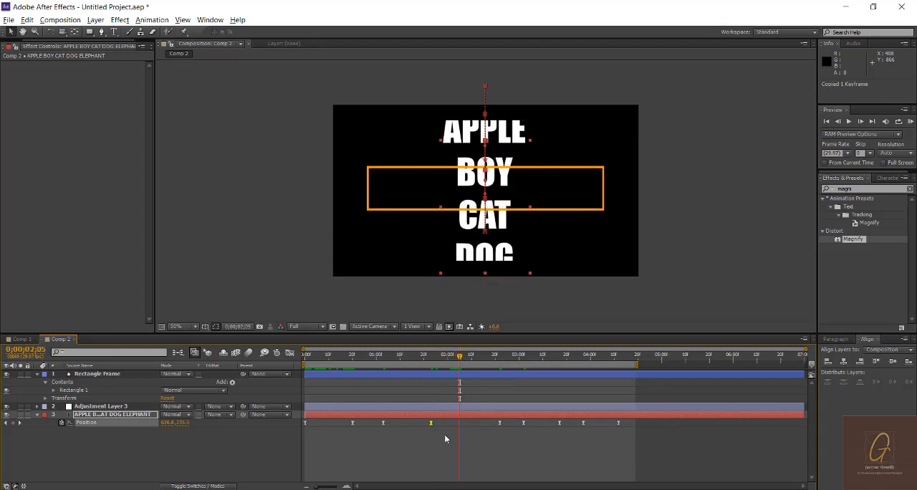
{"action": "left_click_drag", "start_coordinate": [444, 434], "coordinate": [422, 419]}
{"action": "key", "text": "ctrl+c"}
{"action": "key", "text": "ctrl+v"}
{"action": "left_click", "coordinate": [497, 443]}
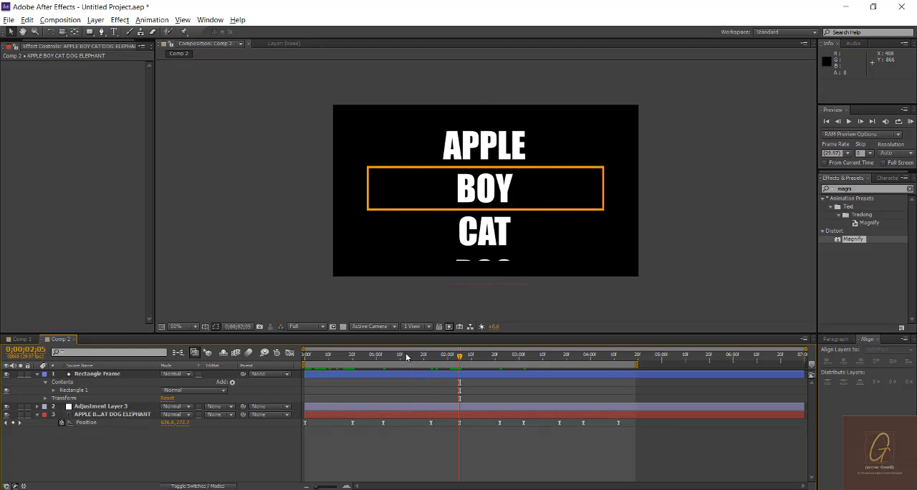
Step: At the 0;00;03;17 keyframe, nudge the text layer up slightly to centre DOG in the frame
{"action": "left_click_drag", "start_coordinate": [459, 355], "coordinate": [559, 356]}
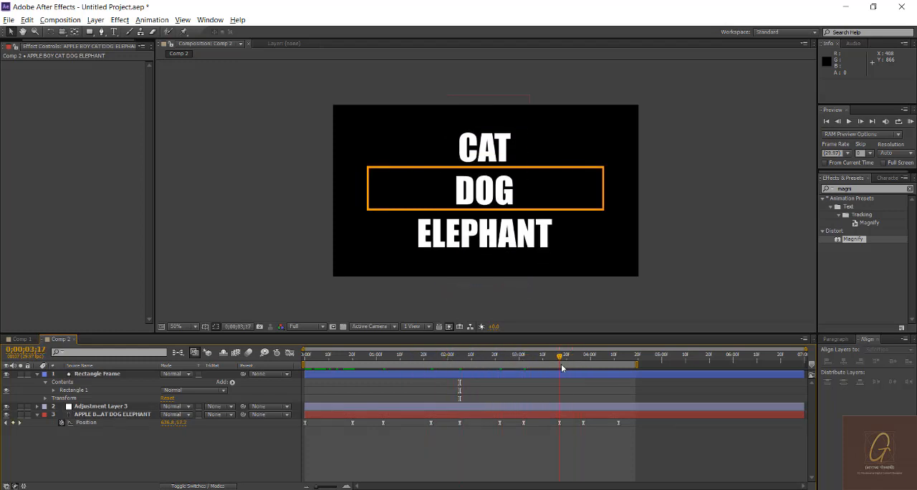
{"action": "left_click", "coordinate": [533, 259]}
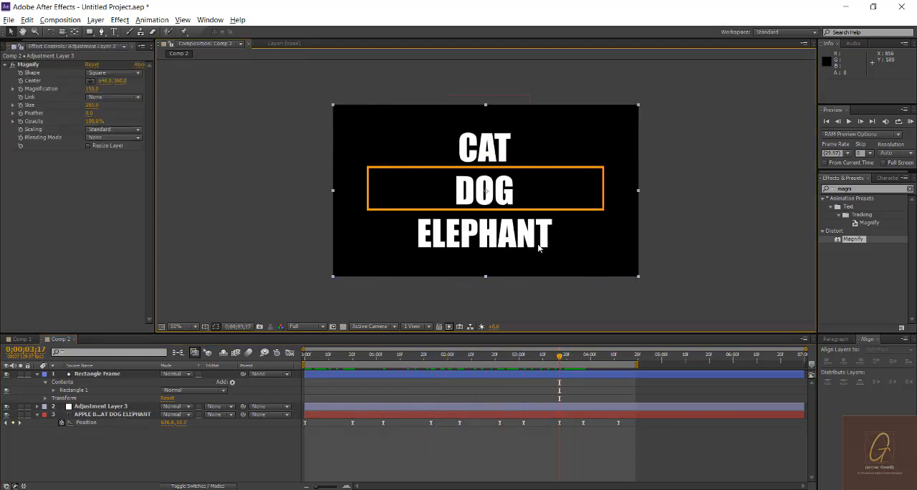
{"action": "left_click", "coordinate": [560, 423]}
{"action": "key", "text": "Up"}
{"action": "key", "text": "Up"}
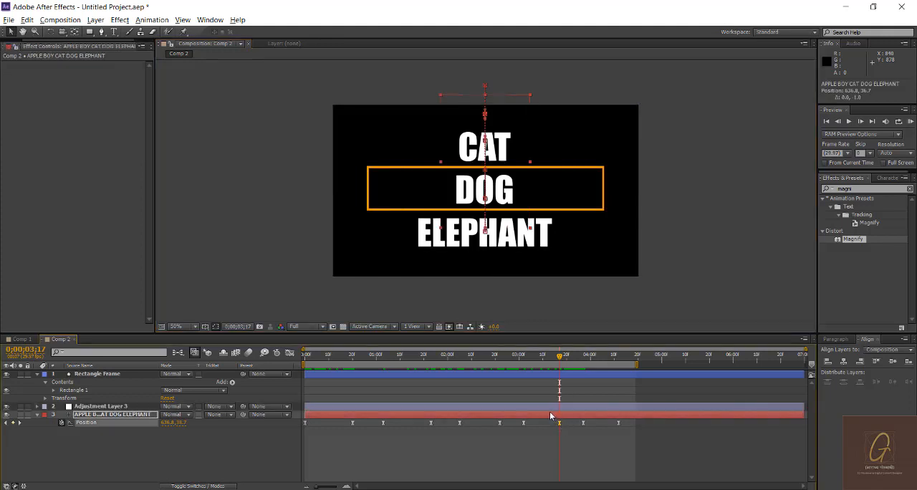
Step: Delete the position keyframe following 0;00;03;17 and paste a copy of the DOG keyframe at 0;00;03;26
{"action": "left_click", "coordinate": [583, 423]}
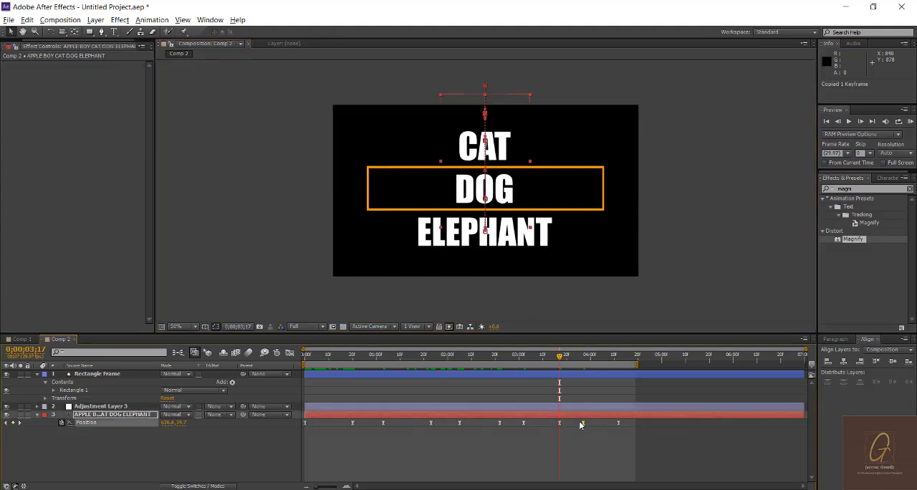
{"action": "key", "text": "Delete"}
{"action": "mouse_move", "coordinate": [577, 357]}
{"action": "left_mouse_down"}
{"action": "mouse_move", "coordinate": [551, 358]}
{"action": "mouse_move", "coordinate": [580, 365]}
{"action": "left_mouse_up"}
{"action": "key", "text": "ctrl+v"}
{"action": "left_click", "coordinate": [581, 463]}
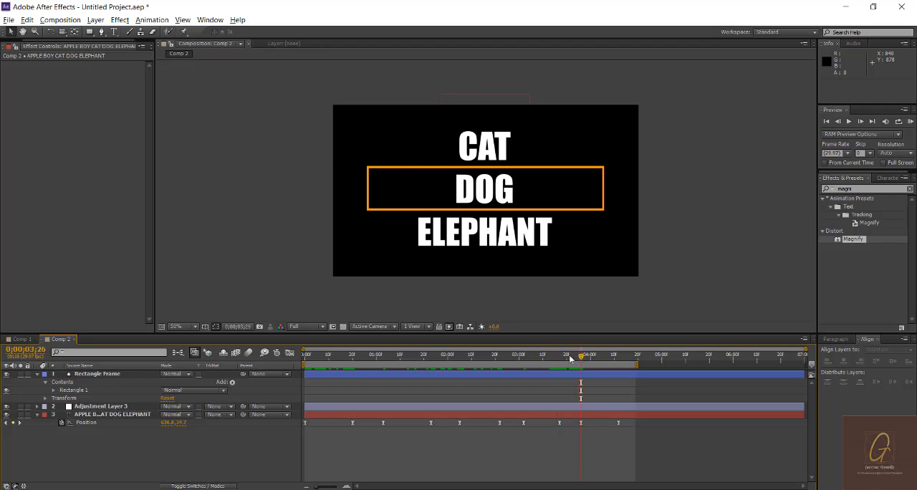
Step: Preview the animation from the beginning and return to 0;00;00;25, where APPLE sits in the frame
{"action": "left_click", "coordinate": [563, 362]}
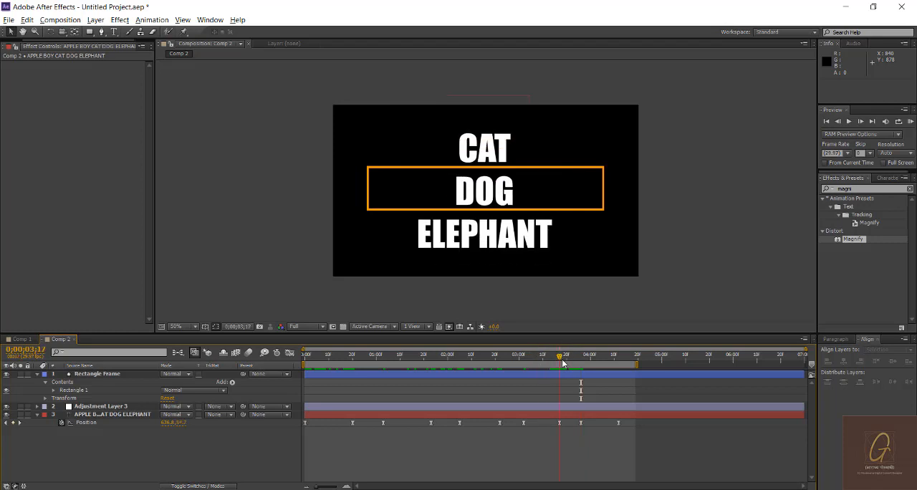
{"action": "left_click_drag", "start_coordinate": [563, 362], "coordinate": [265, 362]}
{"action": "key", "text": "space"}
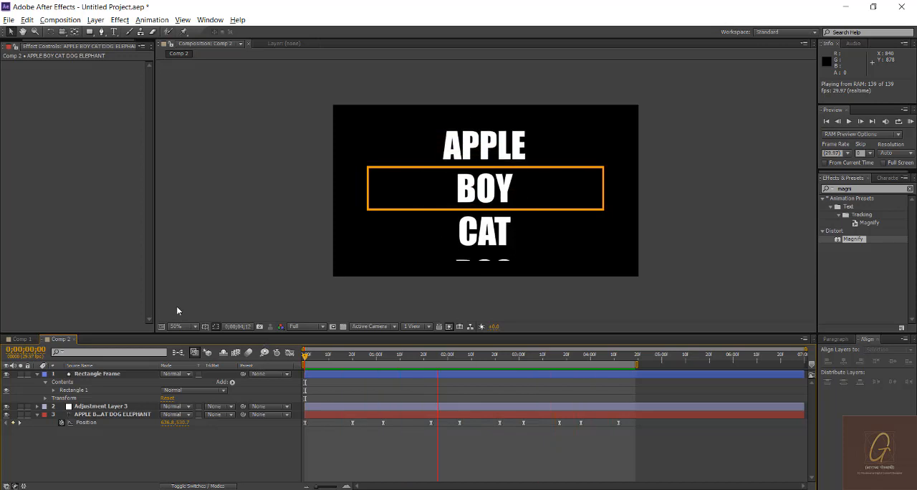
{"action": "left_click_drag", "start_coordinate": [399, 355], "coordinate": [364, 370]}
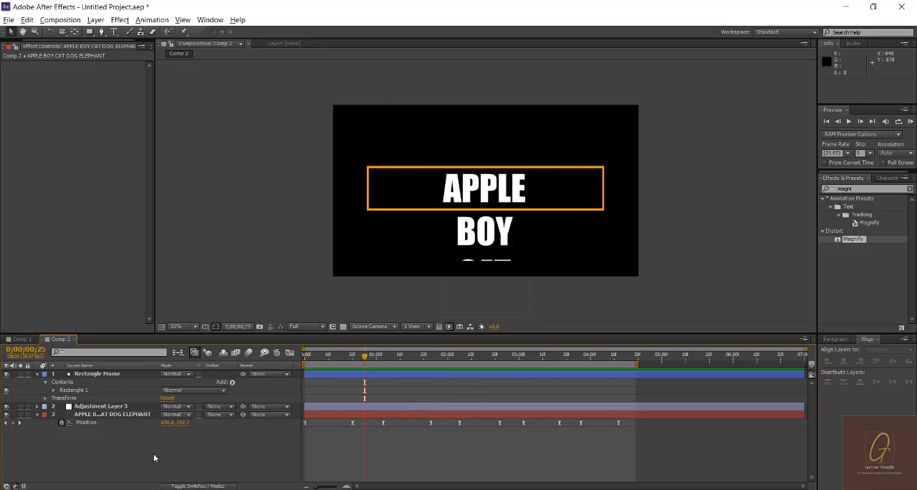
Step: Draw a rectangle with a solid black 000000 fill on a new shape layer, slightly larger than the whole composition
{"action": "right_click", "coordinate": [94, 436]}
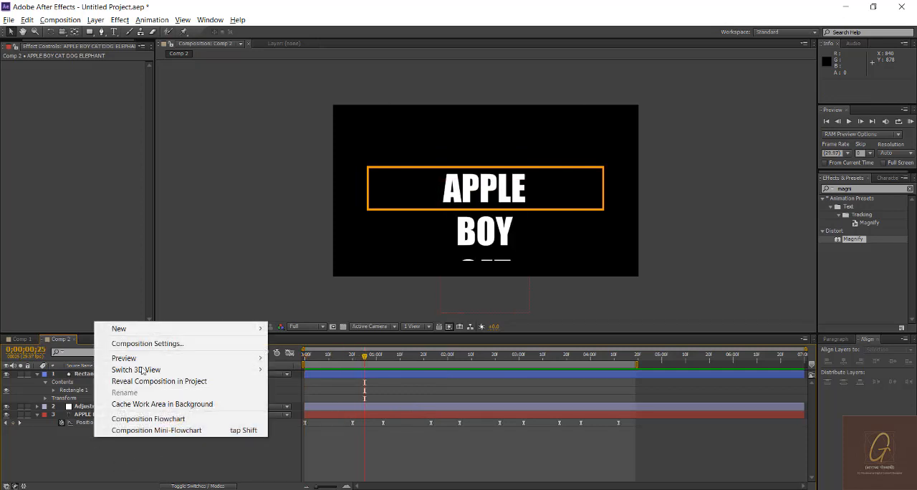
{"action": "left_click", "coordinate": [90, 35]}
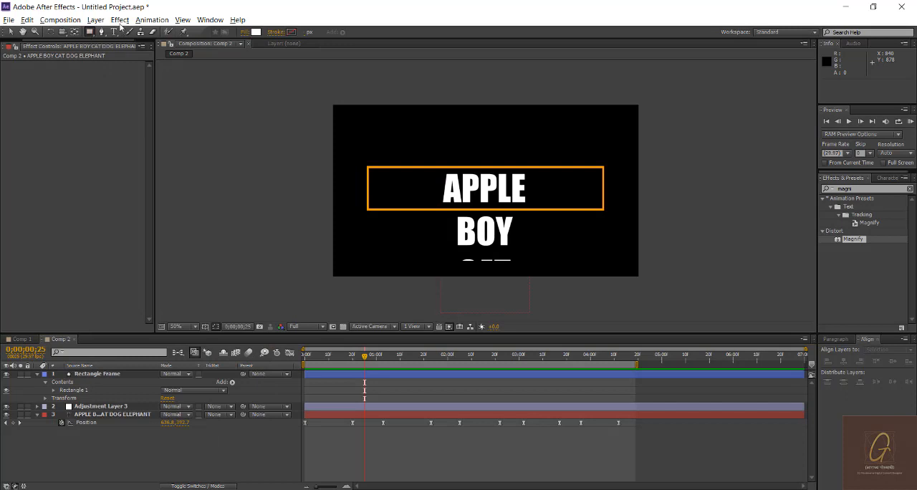
{"action": "left_click", "coordinate": [246, 32]}
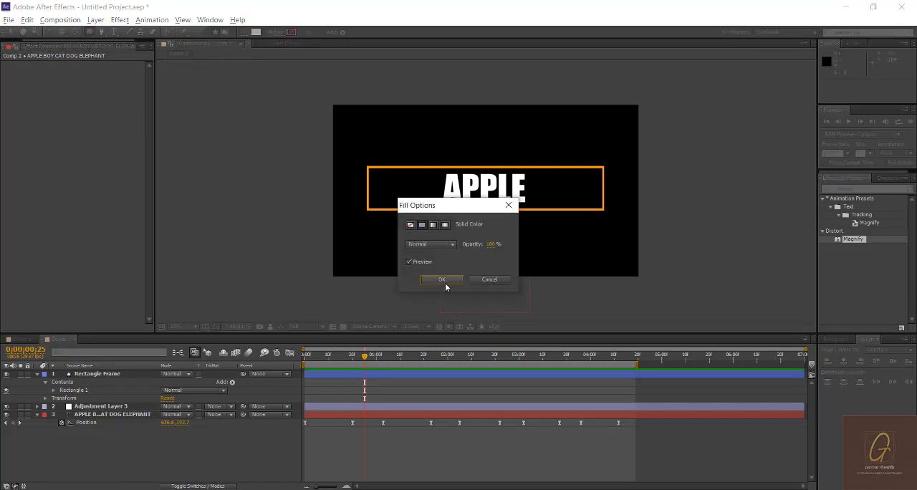
{"action": "left_click", "coordinate": [442, 280]}
{"action": "left_click", "coordinate": [256, 31]}
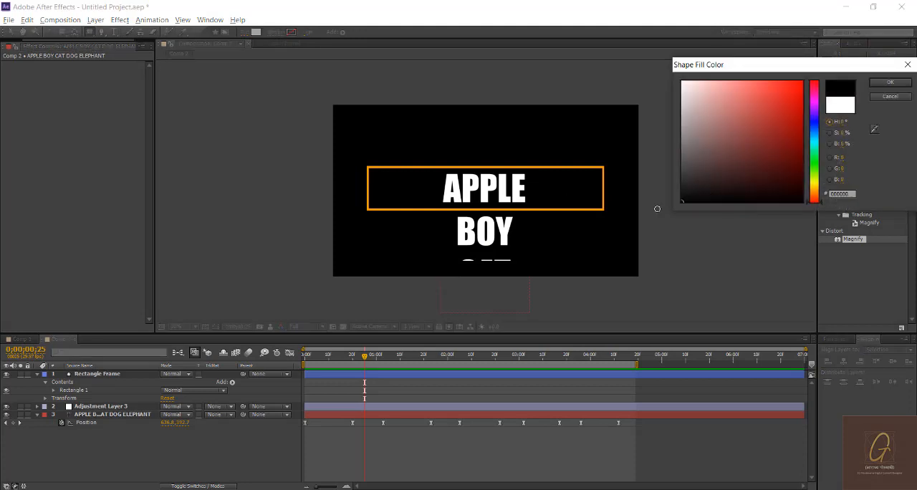
{"action": "key", "text": "Return"}
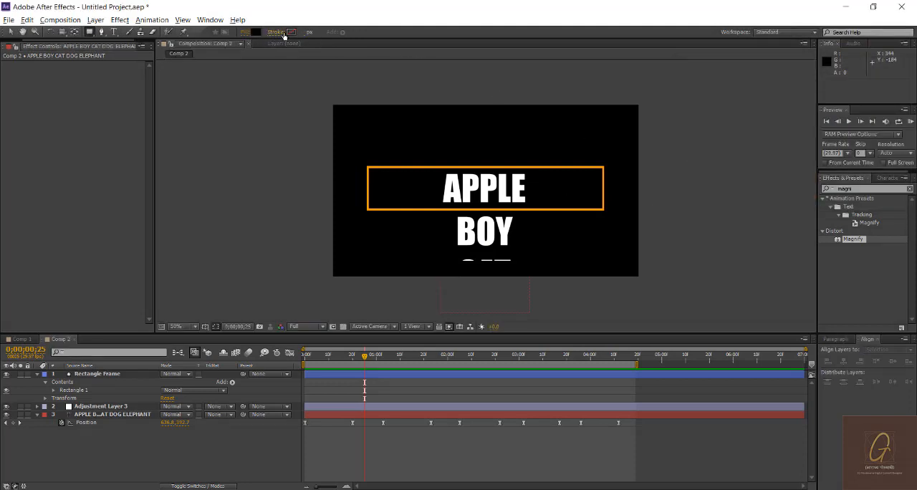
{"action": "left_click_drag", "start_coordinate": [330, 105], "coordinate": [641, 278]}
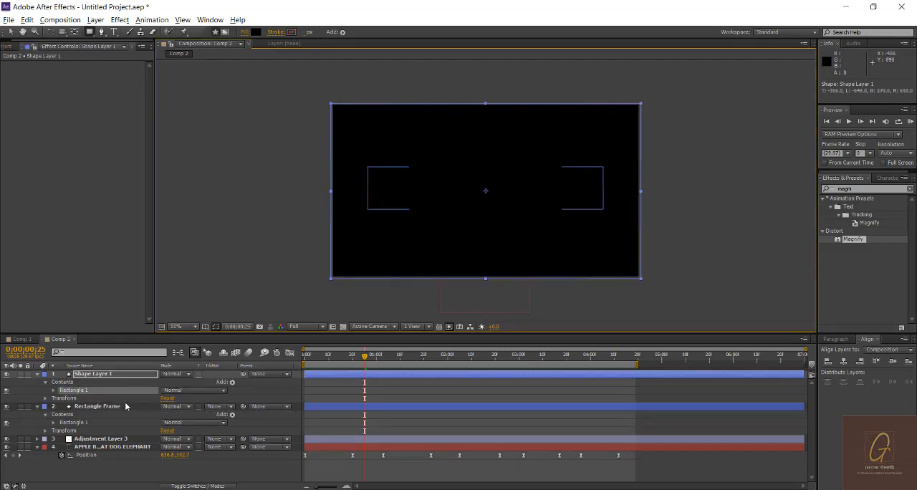
Step: Set Shape Layer 1's opacity to 47%
{"action": "left_click", "coordinate": [131, 374]}
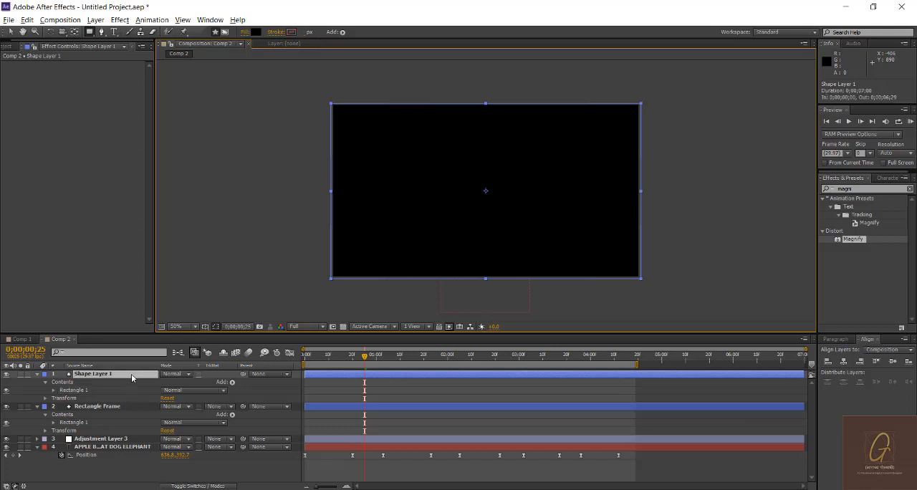
{"action": "key", "text": "t"}
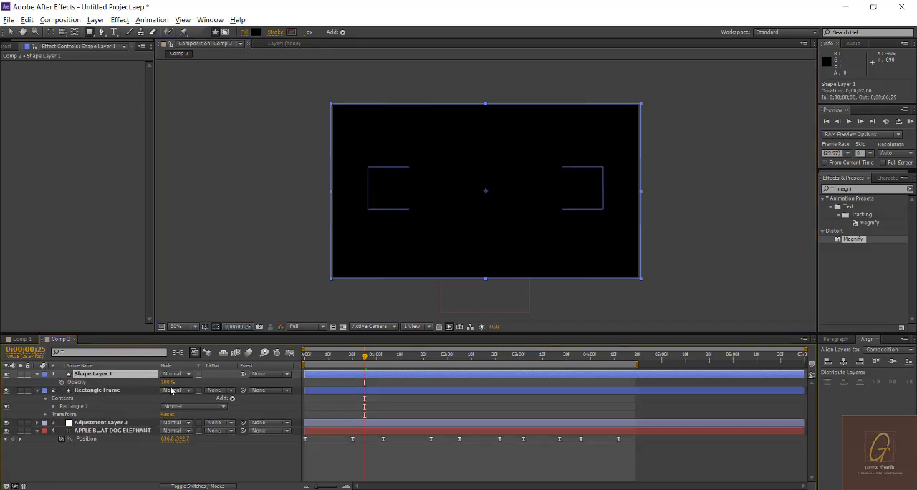
{"action": "left_click_drag", "start_coordinate": [167, 383], "coordinate": [141, 384]}
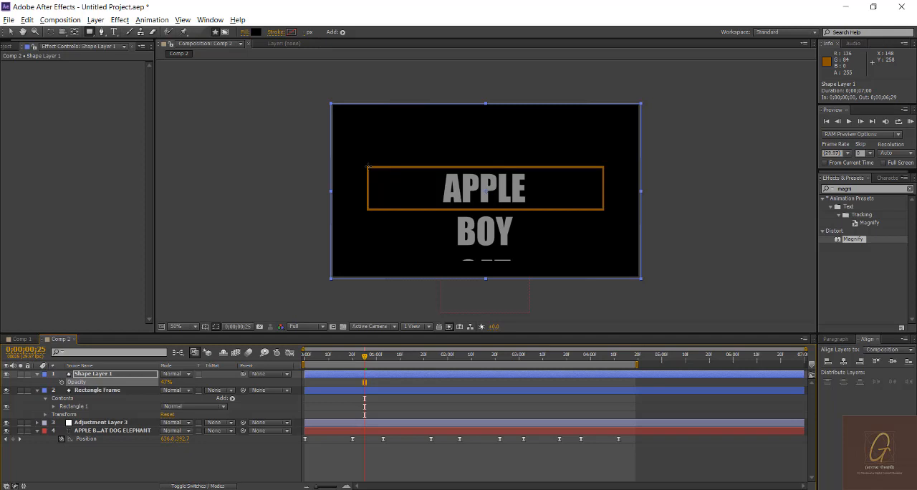
Step: In Shape Layer 1, draw a second rectangle of about 982 by 178 px over the orange frame and fill it with white
{"action": "left_click", "coordinate": [129, 372]}
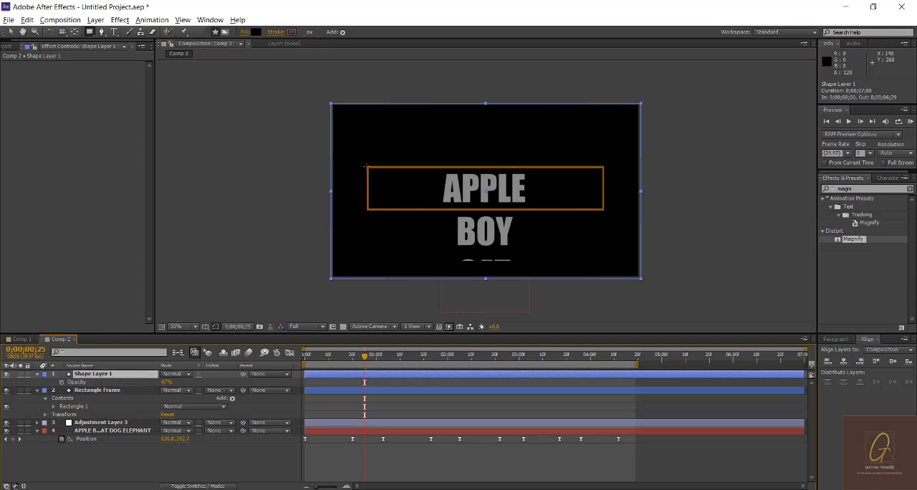
{"action": "left_click_drag", "start_coordinate": [366, 166], "coordinate": [604, 209]}
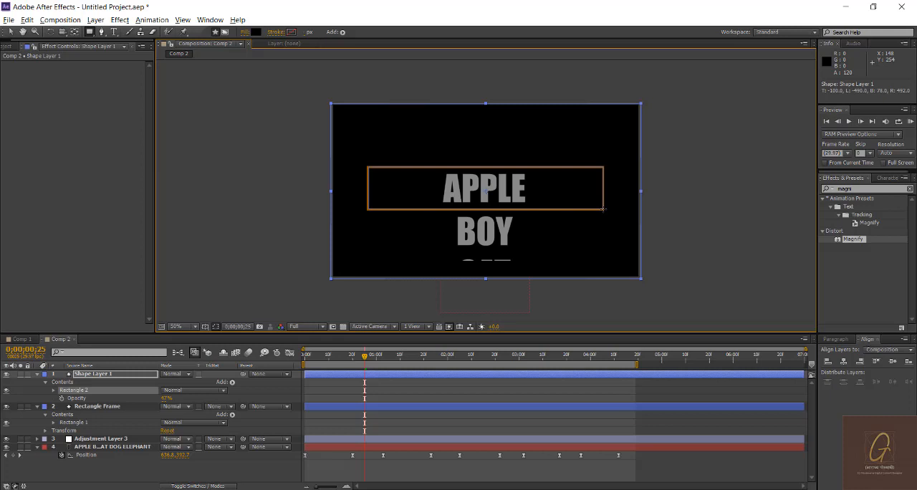
{"action": "left_click", "coordinate": [256, 32]}
{"action": "left_click_drag", "start_coordinate": [728, 95], "coordinate": [682, 82]}
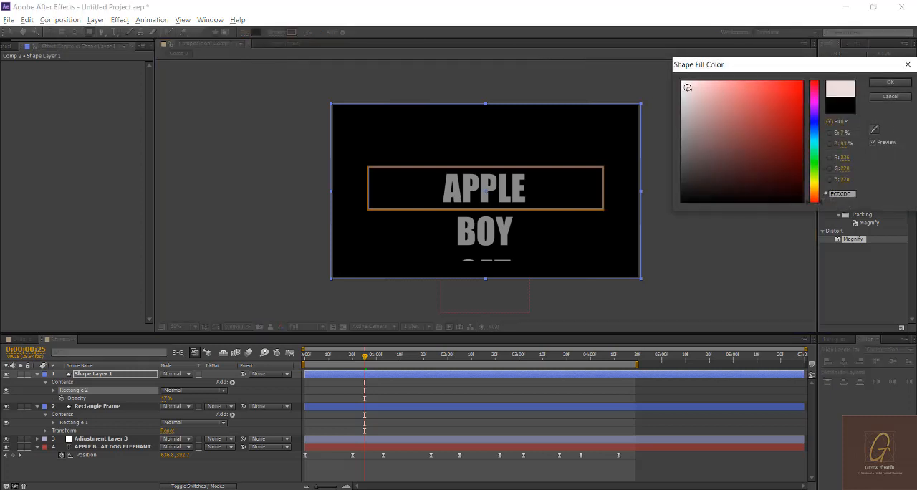
{"action": "left_click", "coordinate": [887, 83]}
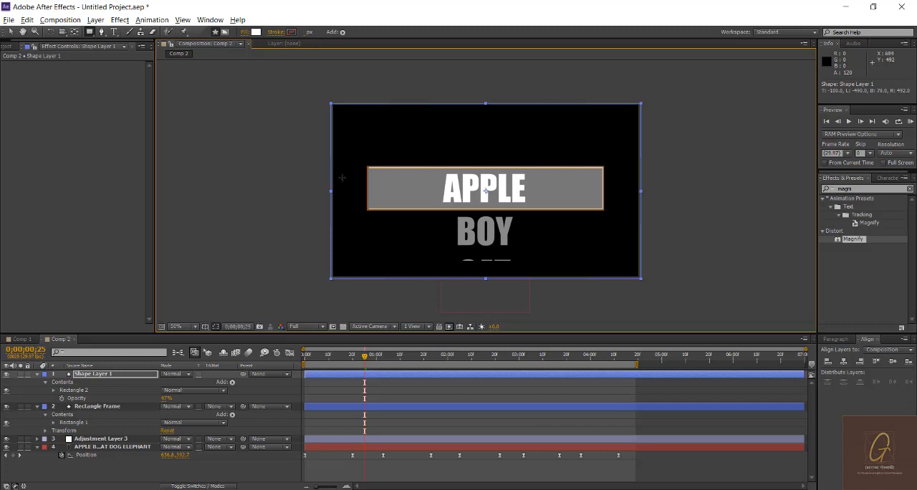
{"action": "left_click", "coordinate": [9, 32]}
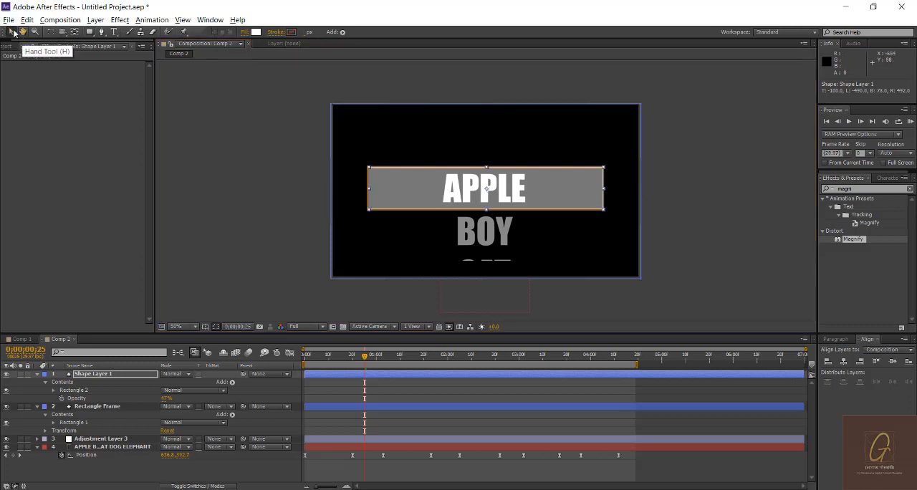
Step: Set Shape Layer 1's opacity back to 100%
{"action": "left_click", "coordinate": [100, 374]}
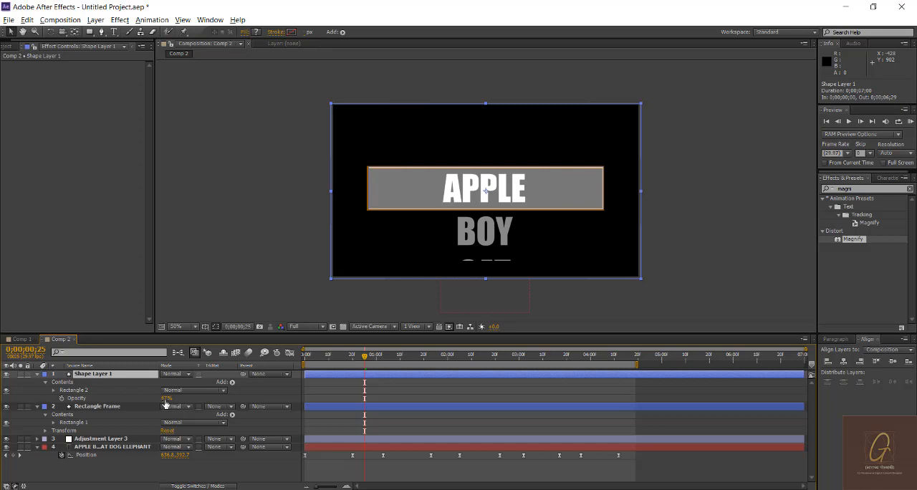
{"action": "left_click_drag", "start_coordinate": [168, 399], "coordinate": [199, 397]}
{"action": "key", "text": "Return"}
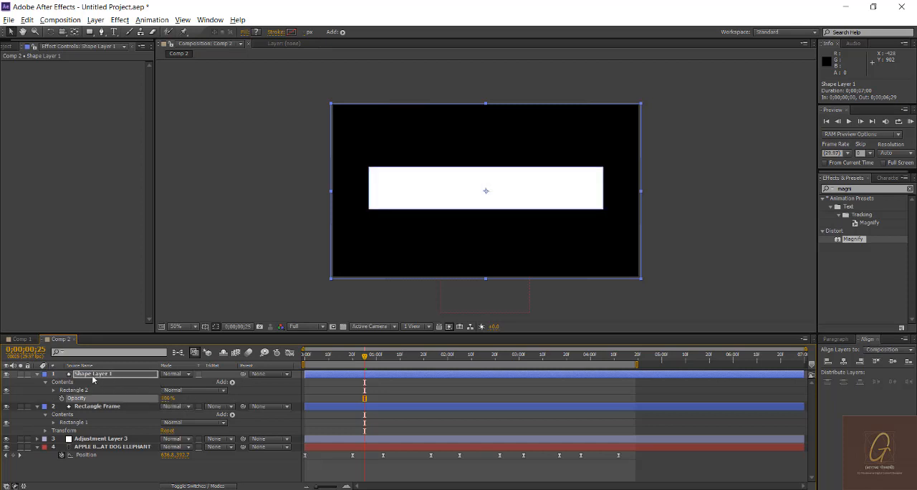
Step: Collapse Shape Layer 1 and move it below the Rectangle Frame layer, directly above Adjustment Layer 3
{"action": "left_click", "coordinate": [93, 376]}
{"action": "left_click", "coordinate": [38, 374]}
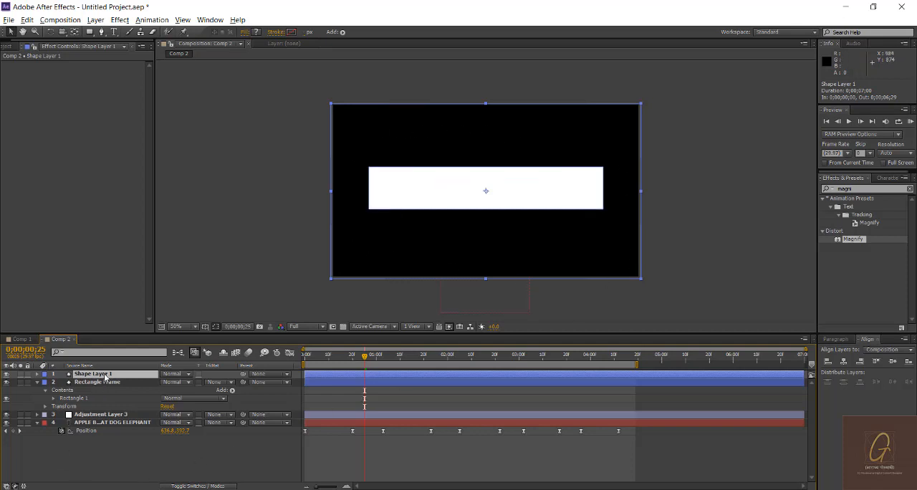
{"action": "mouse_move", "coordinate": [104, 378]}
{"action": "left_mouse_down"}
{"action": "mouse_move", "coordinate": [110, 407]}
{"action": "mouse_move", "coordinate": [114, 385]}
{"action": "mouse_move", "coordinate": [112, 408]}
{"action": "left_mouse_up"}
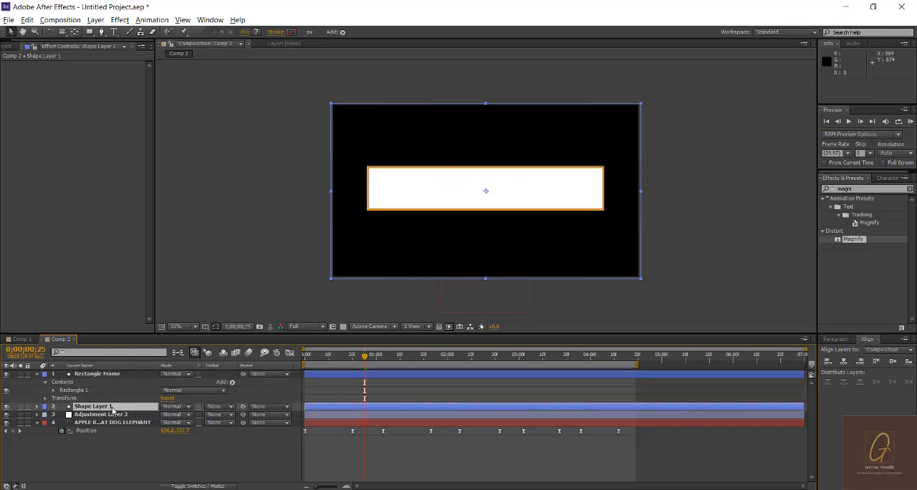
Step: Rename Shape Layer 1 as Mask Layer and return the current time to the start of the composition
{"action": "key", "text": "Return"}
{"action": "type", "text": "Mask"}
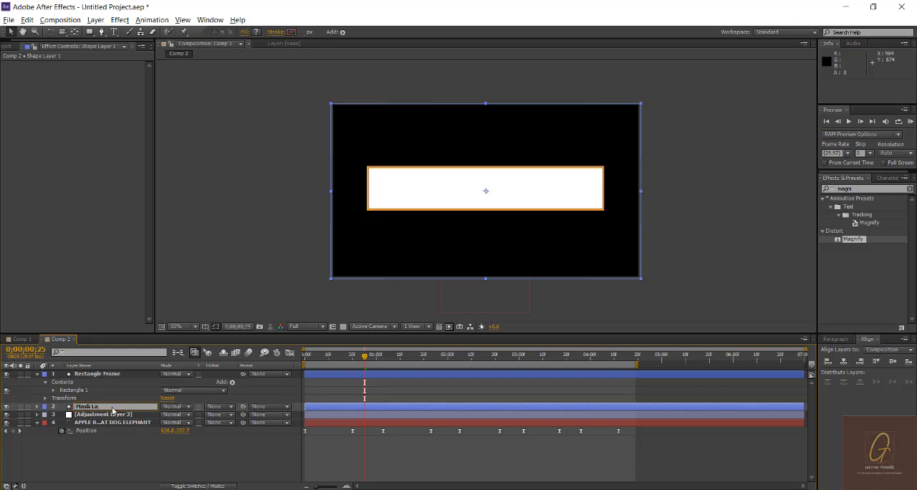
{"action": "key", "text": "Return"}
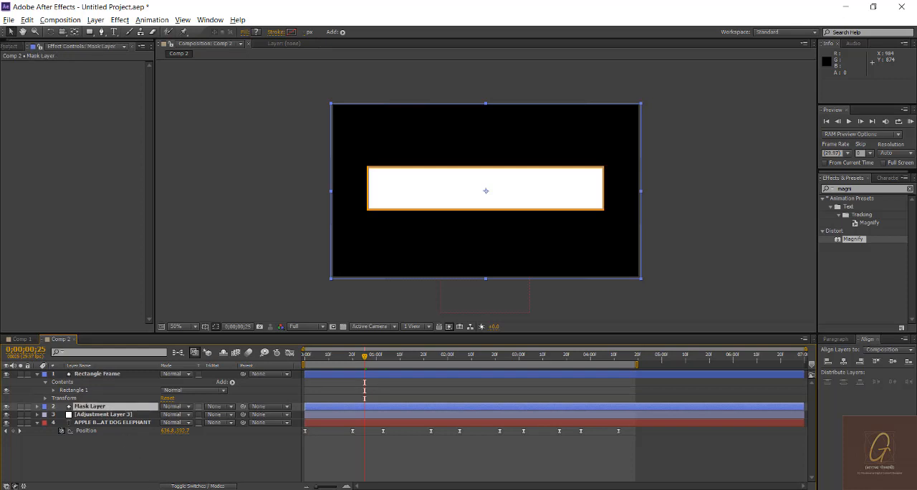
{"action": "left_click", "coordinate": [131, 444]}
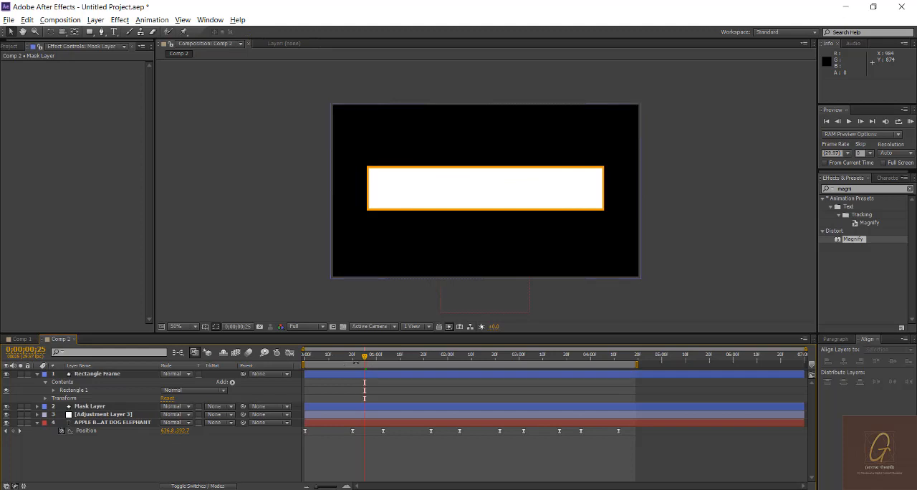
{"action": "left_click", "coordinate": [306, 358]}
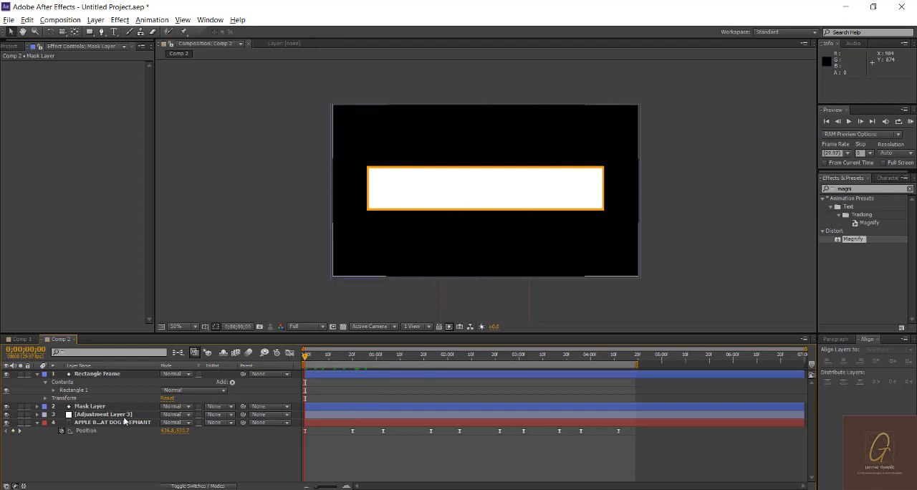
{"action": "left_click", "coordinate": [217, 414]}
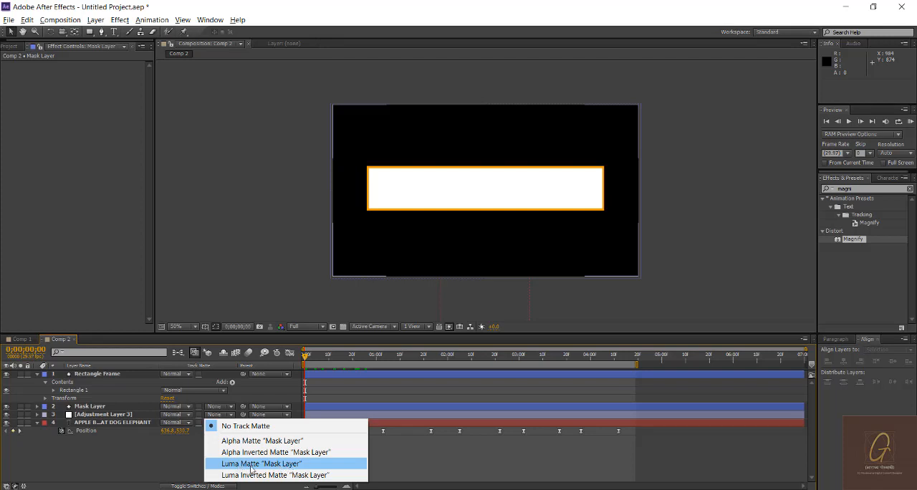
{"action": "left_click", "coordinate": [174, 454]}
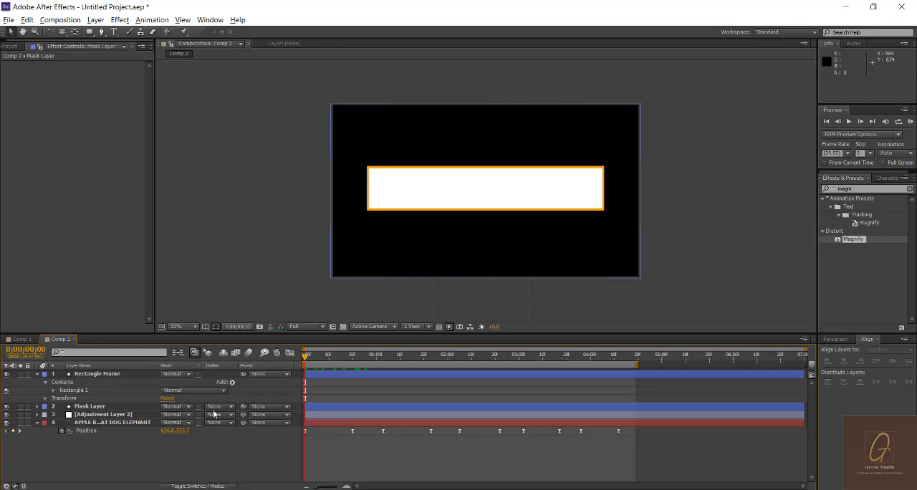
{"action": "left_click", "coordinate": [187, 485]}
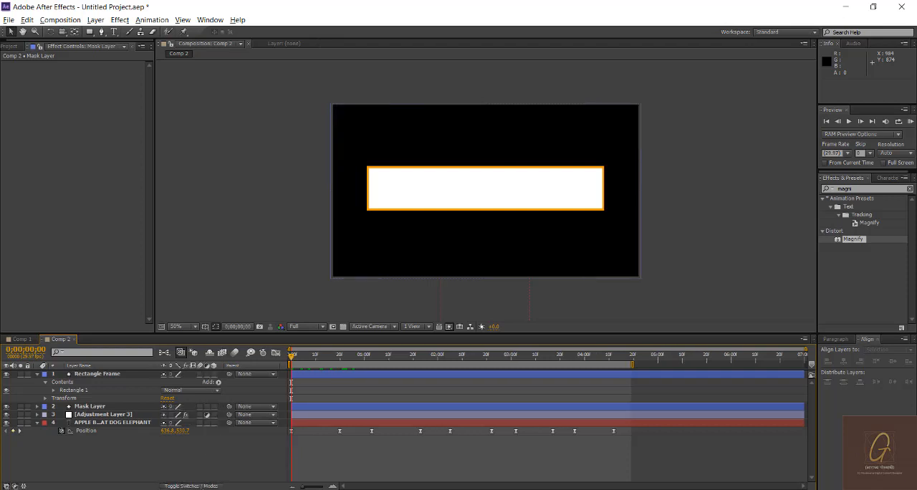
{"action": "left_click", "coordinate": [211, 485]}
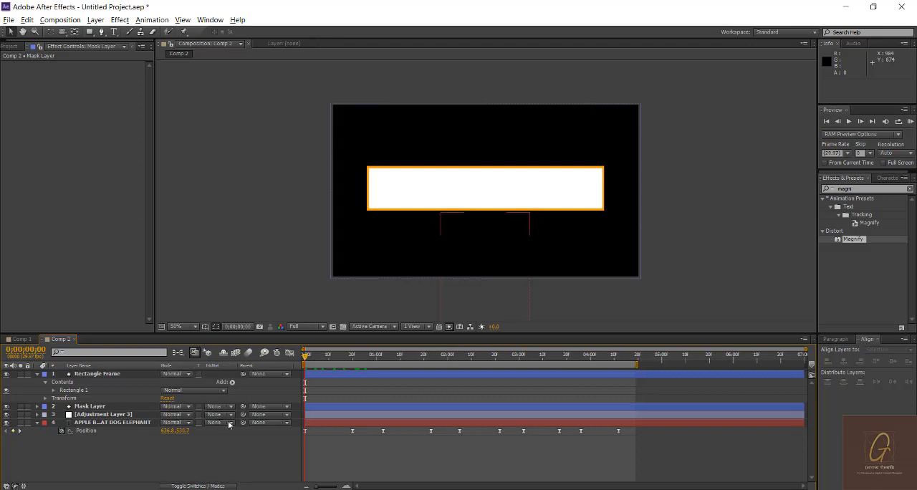
Step: Set the track matte of Adjustment Layer 3 to Luma Matte "Mask Layer"
{"action": "left_click", "coordinate": [109, 415]}
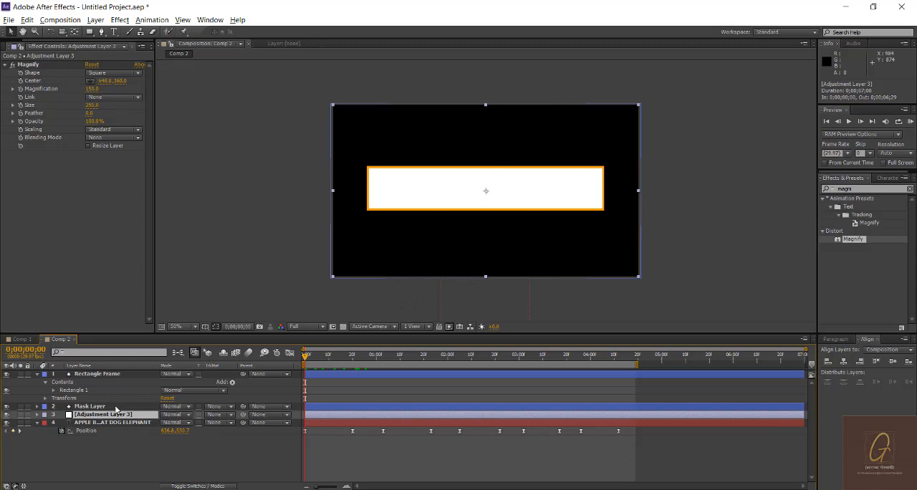
{"action": "left_click", "coordinate": [215, 415]}
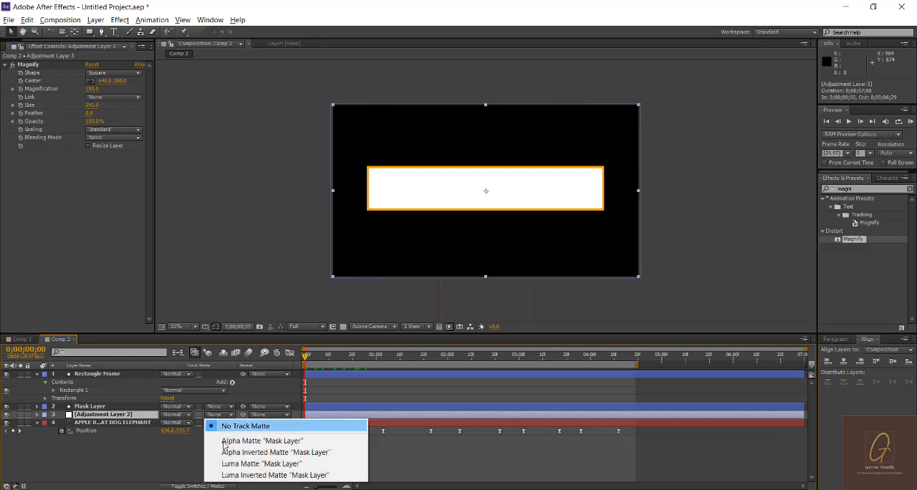
{"action": "left_click", "coordinate": [236, 464]}
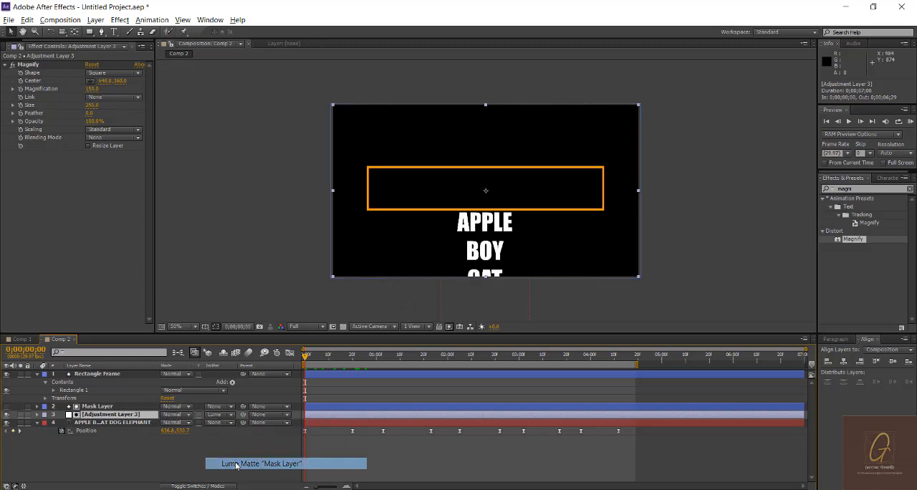
{"action": "left_click", "coordinate": [226, 441]}
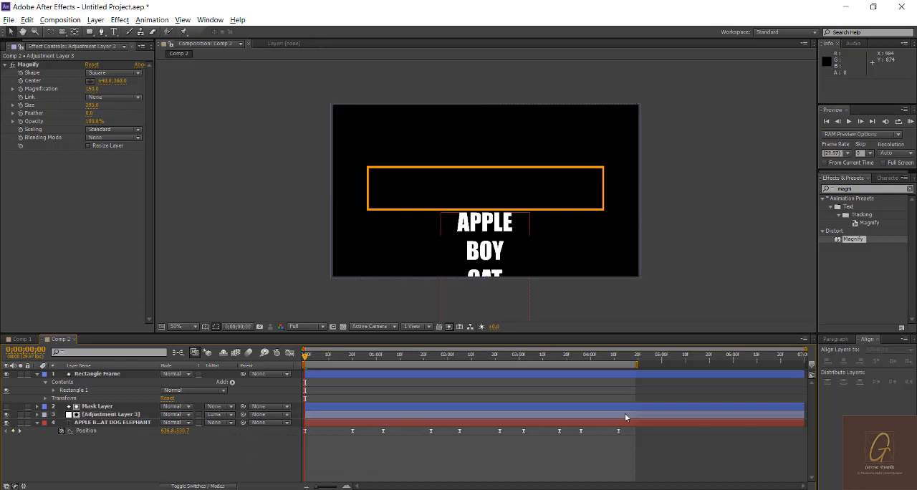
Step: Preview the scrolling word animation from the start to check the magnification inside the frame
{"action": "key", "text": "space"}
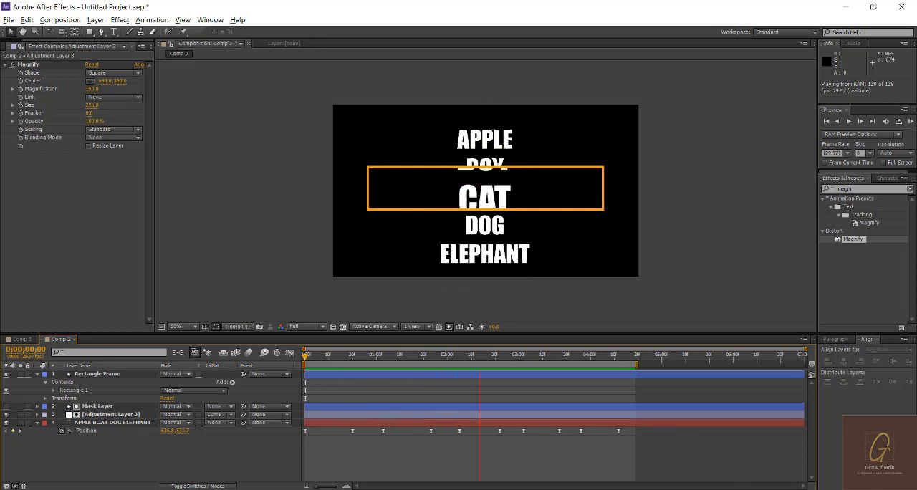
{"action": "left_click", "coordinate": [759, 489]}
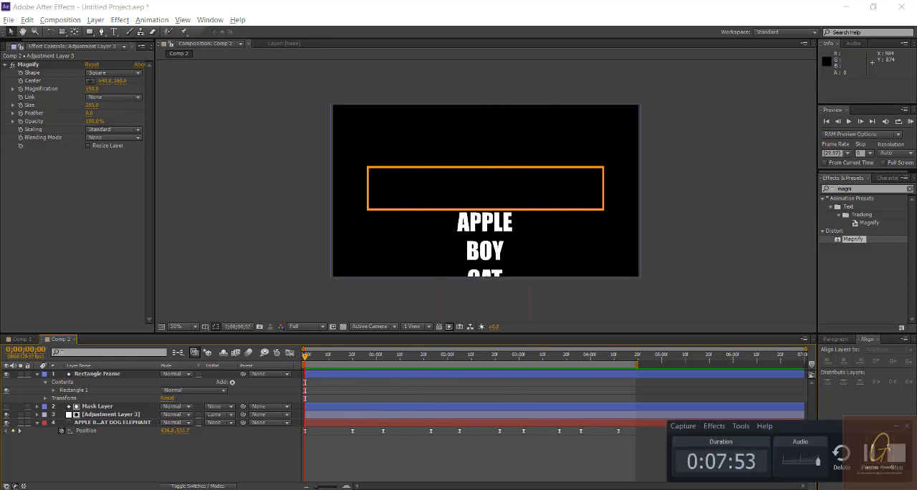